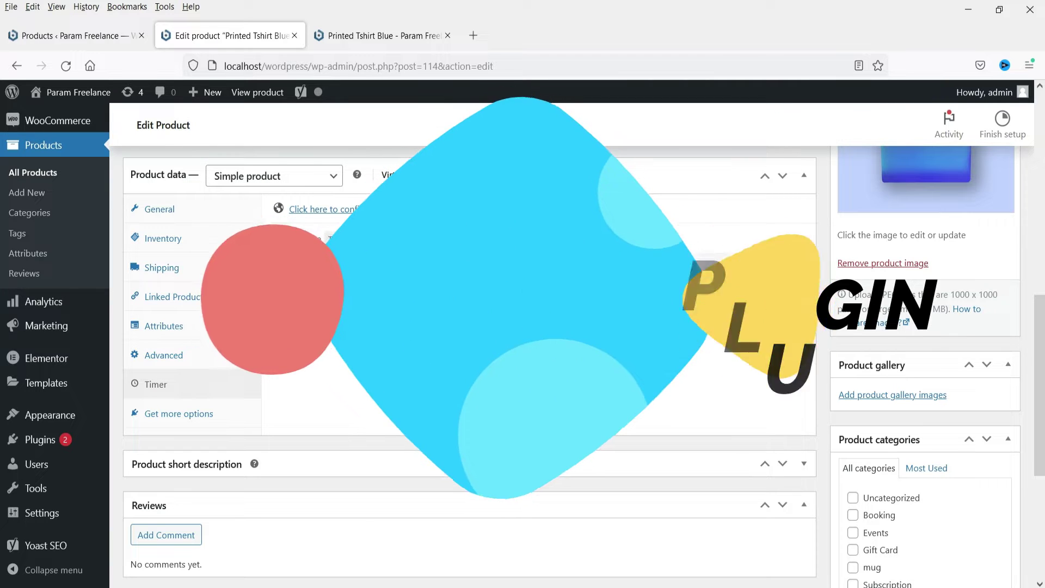
# - Switch to the Printed Tshirt Blue storefront tab showing the ₹200.00 sale price
pyautogui.hotkey('ctrl', 'Tab')
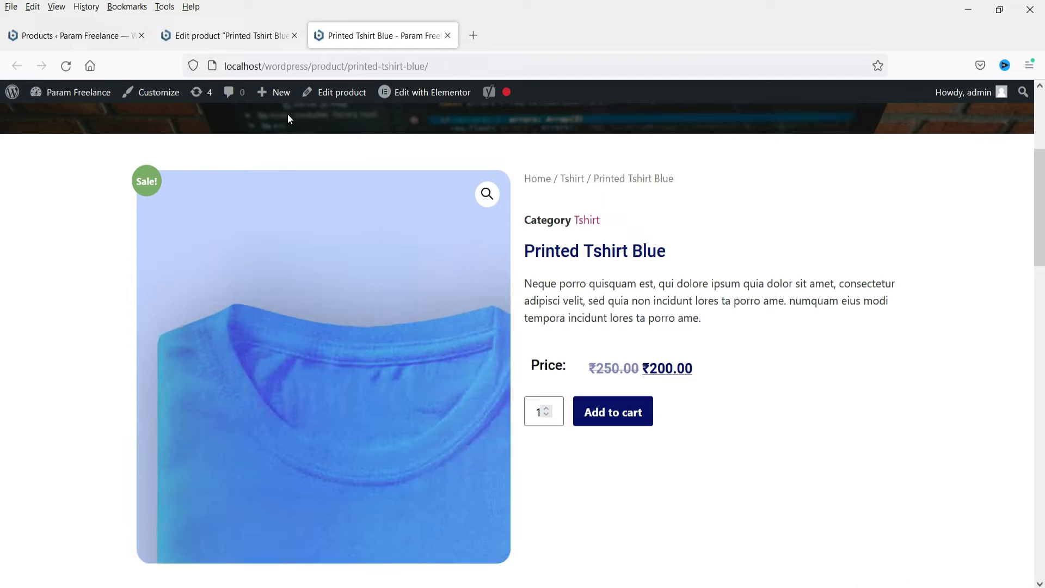
# - Return to the editor's Timer panel showing Set sale price 200 daily after 12:58 pm
pyautogui.click(228, 35)
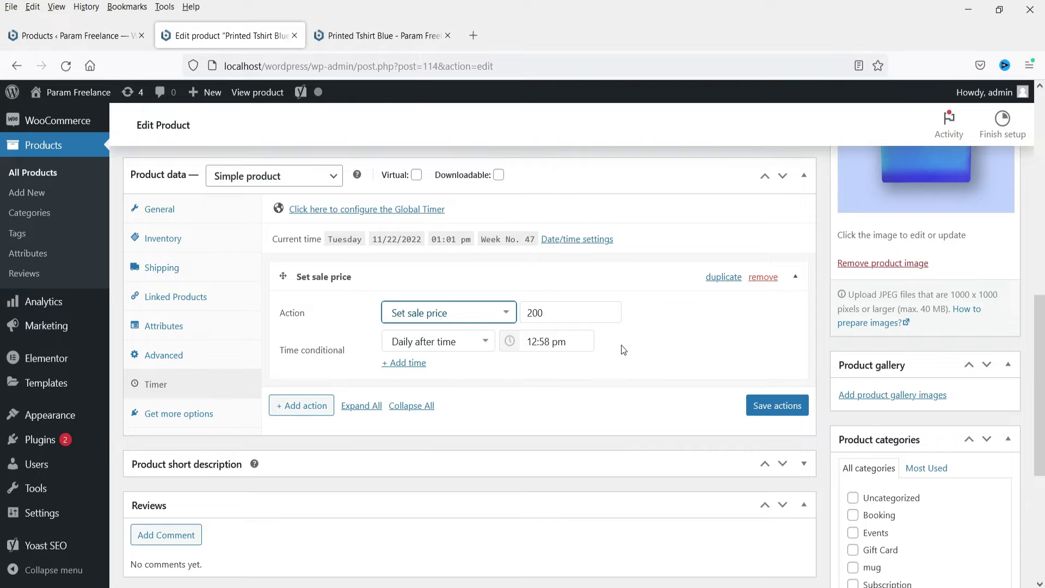
# - Review the timer action and time condition dropdown options, closing both unchanged
pyautogui.click(471, 312)
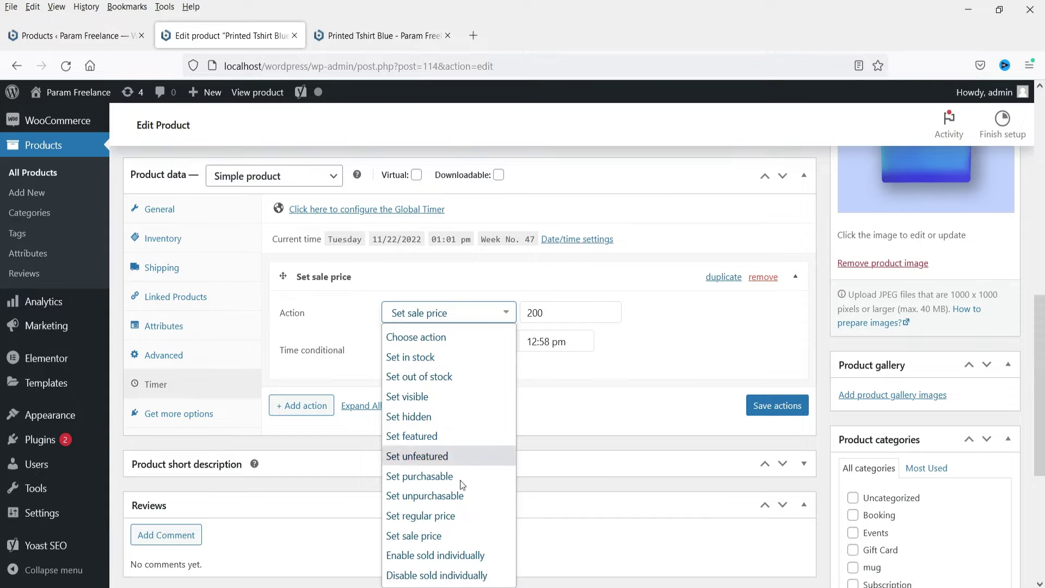
pyautogui.click(645, 355)
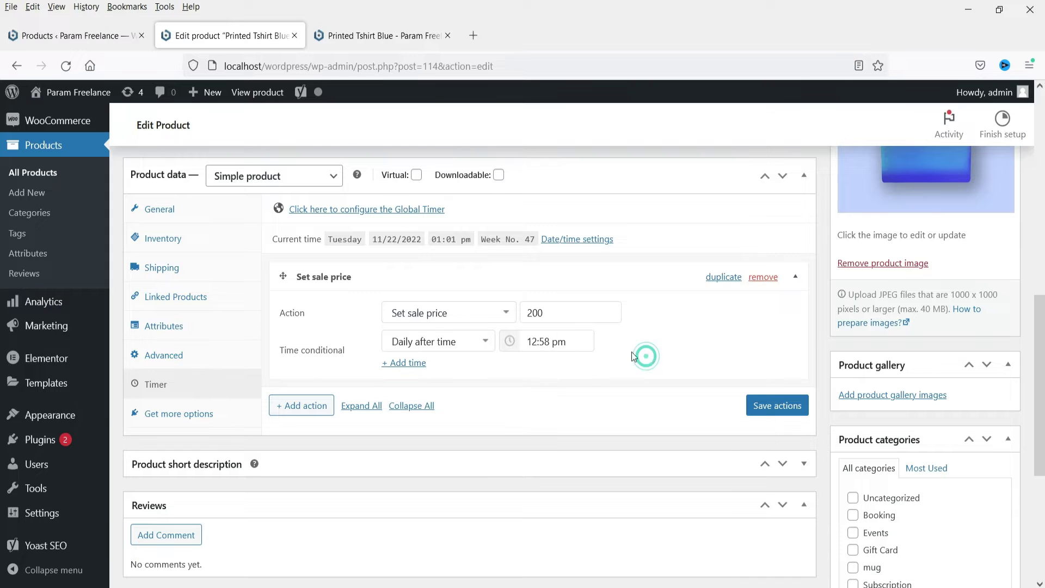
pyautogui.click(453, 346)
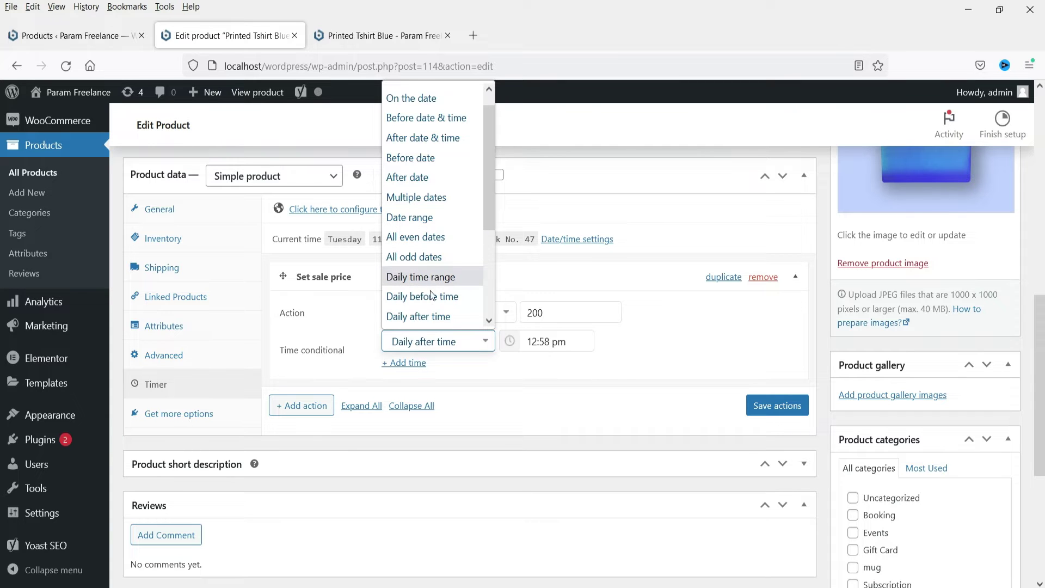
pyautogui.scroll(-2, 440, 283)
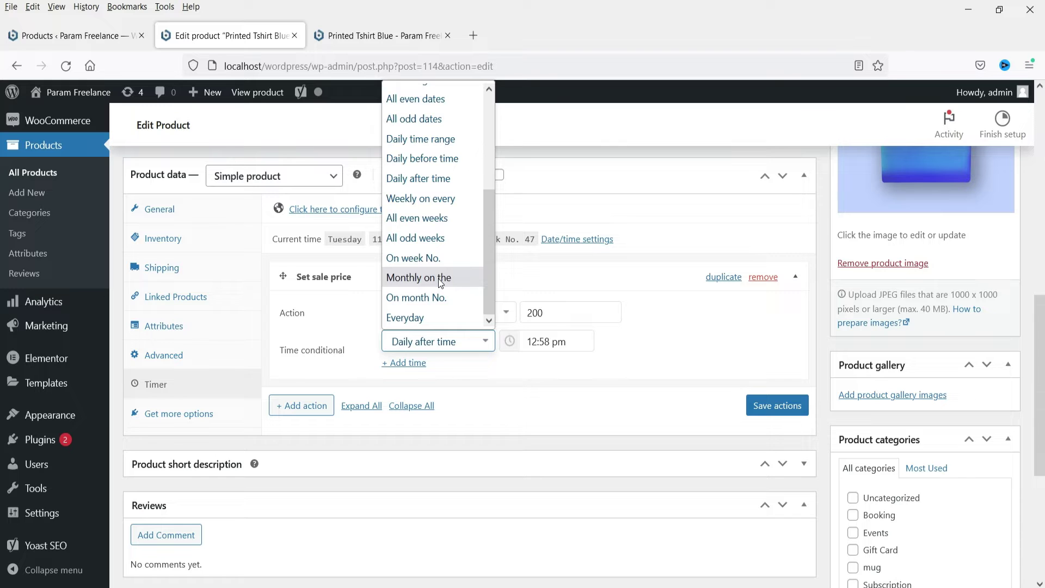
pyautogui.click(629, 349)
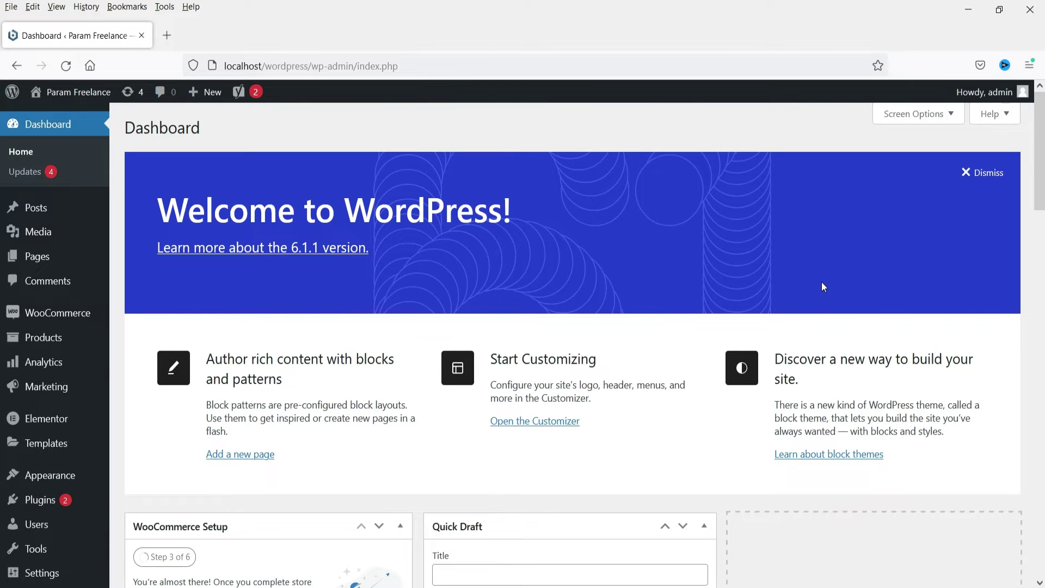
# - Search plugins for 'product timer for woocommerce', then install and activate WPC Product Timer
pyautogui.moveTo(41, 499)
pyautogui.click(151, 525)
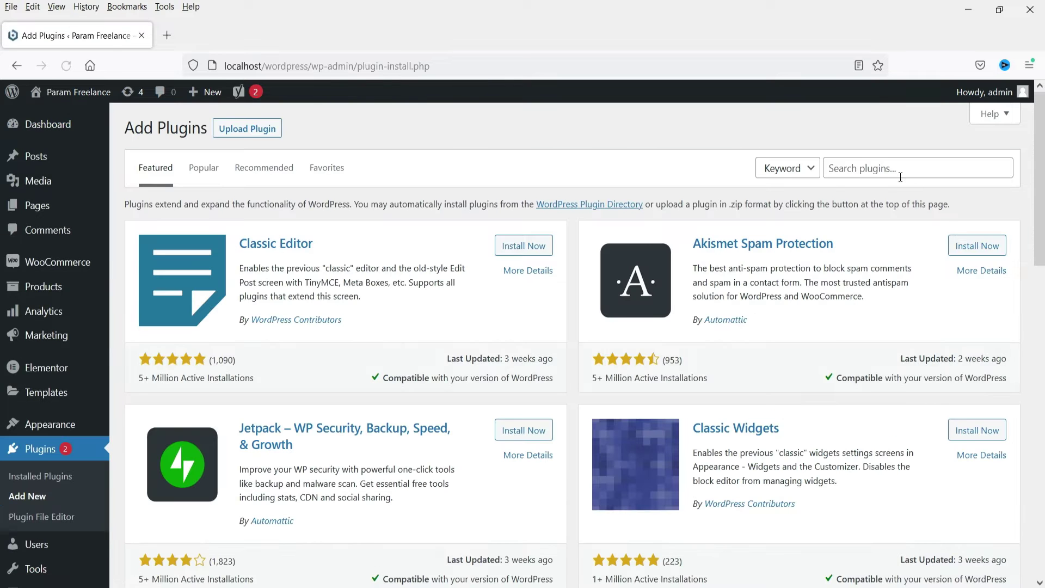
pyautogui.click(887, 167)
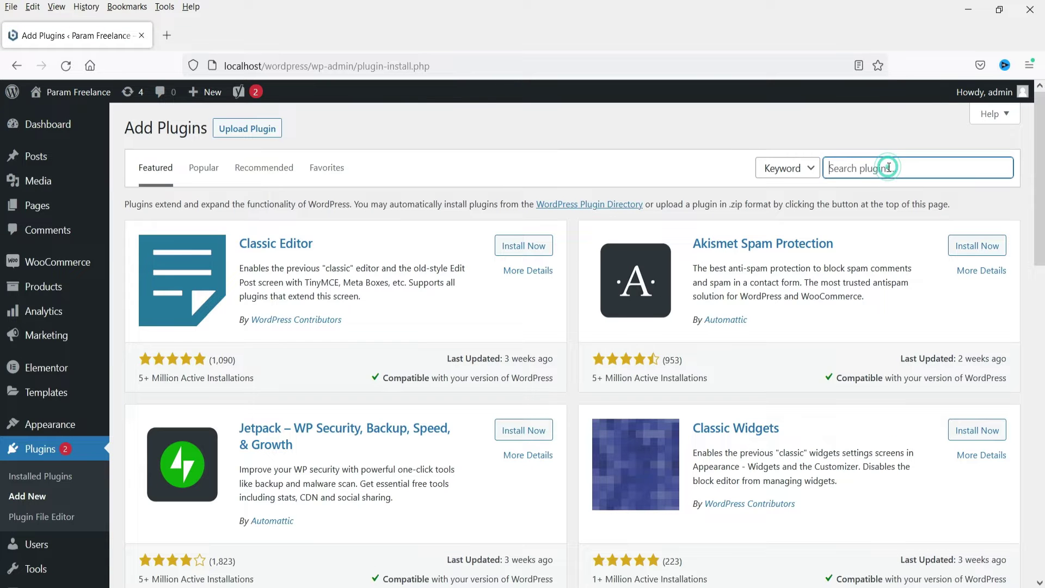
pyautogui.write('product')
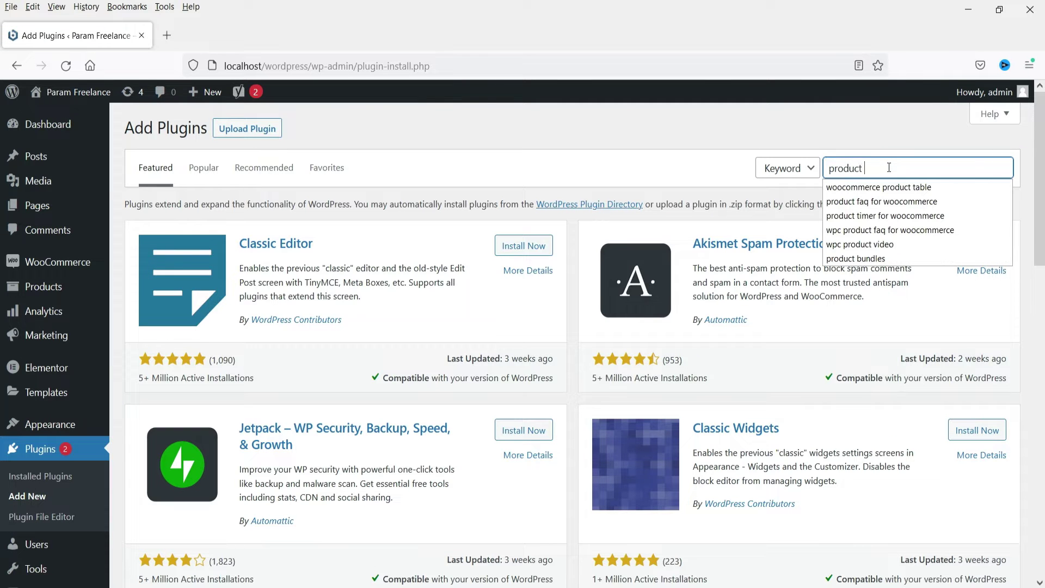
pyautogui.write(' timer for woocommerce')
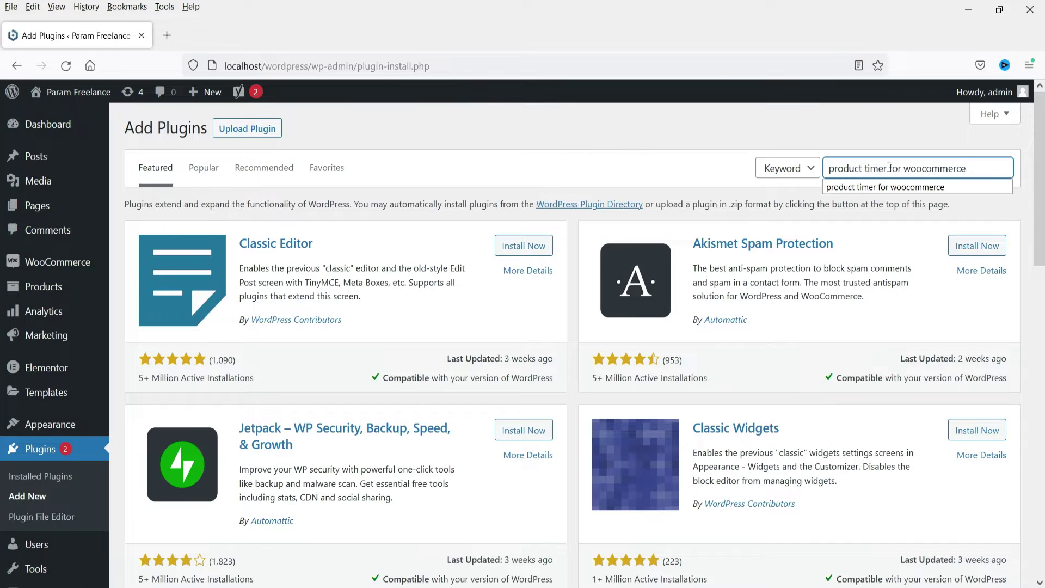
pyautogui.press('Return')
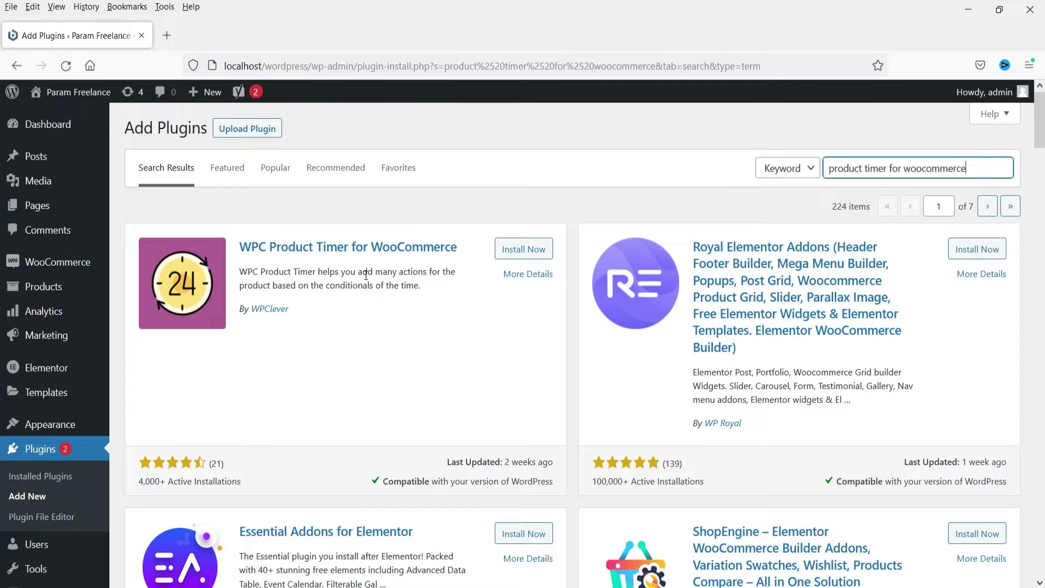
pyautogui.click(524, 248)
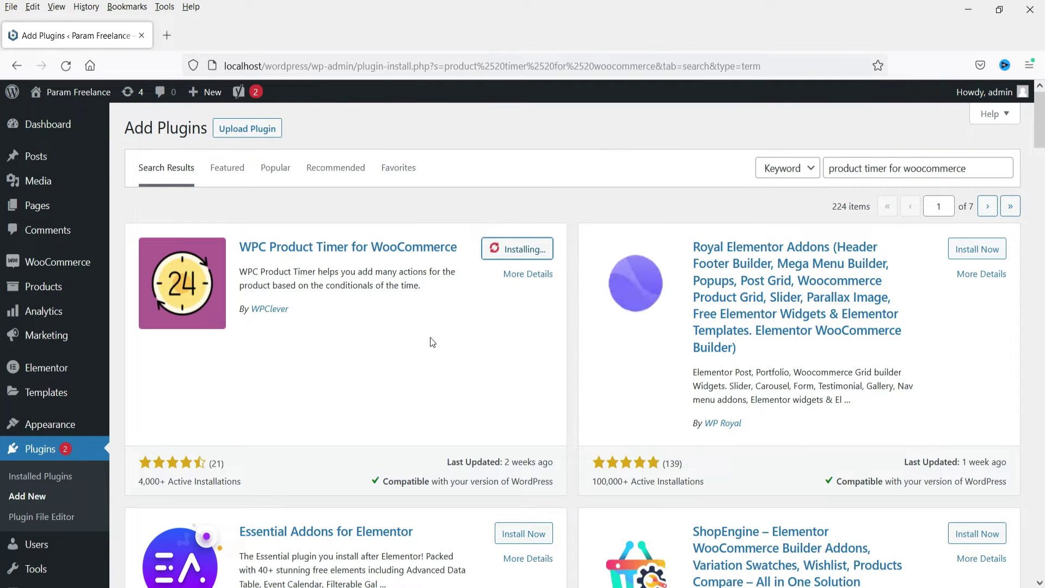
pyautogui.click(530, 247)
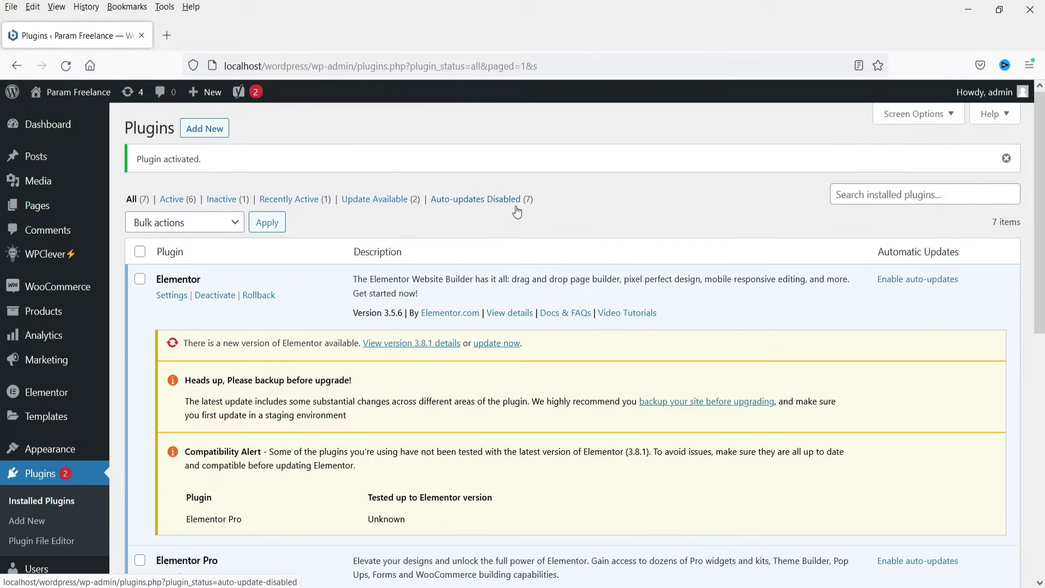
# - Review the Product Timer Global Timer settings, including which products actions apply to
pyautogui.moveTo(43, 262)
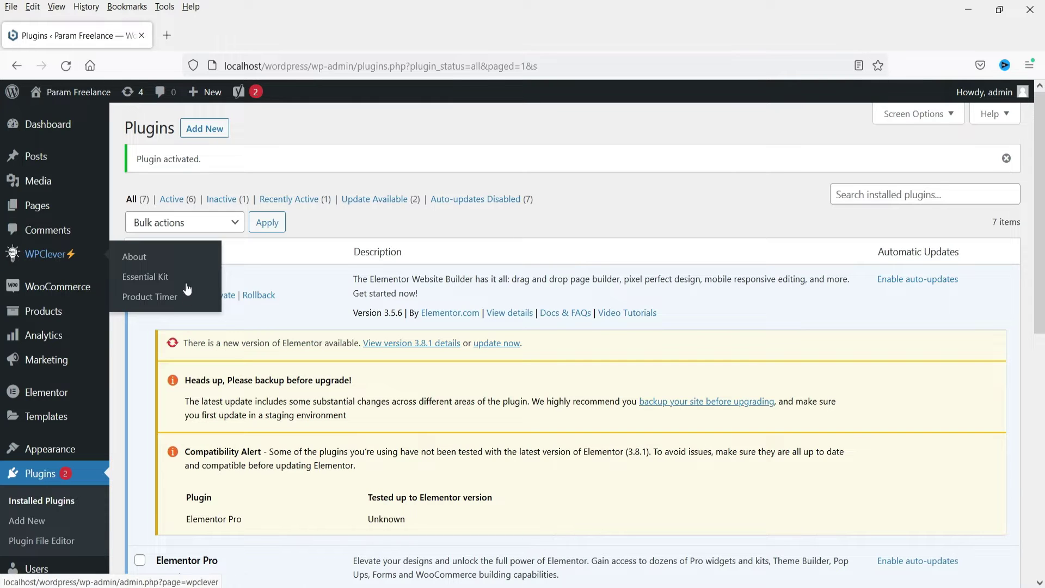
pyautogui.click(157, 298)
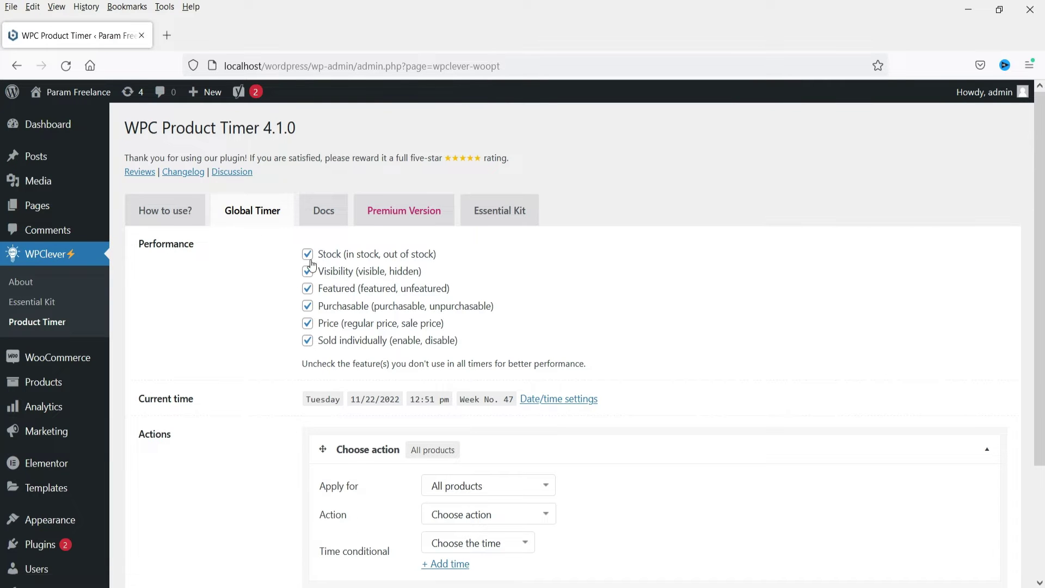
pyautogui.scroll(-3, 240, 304)
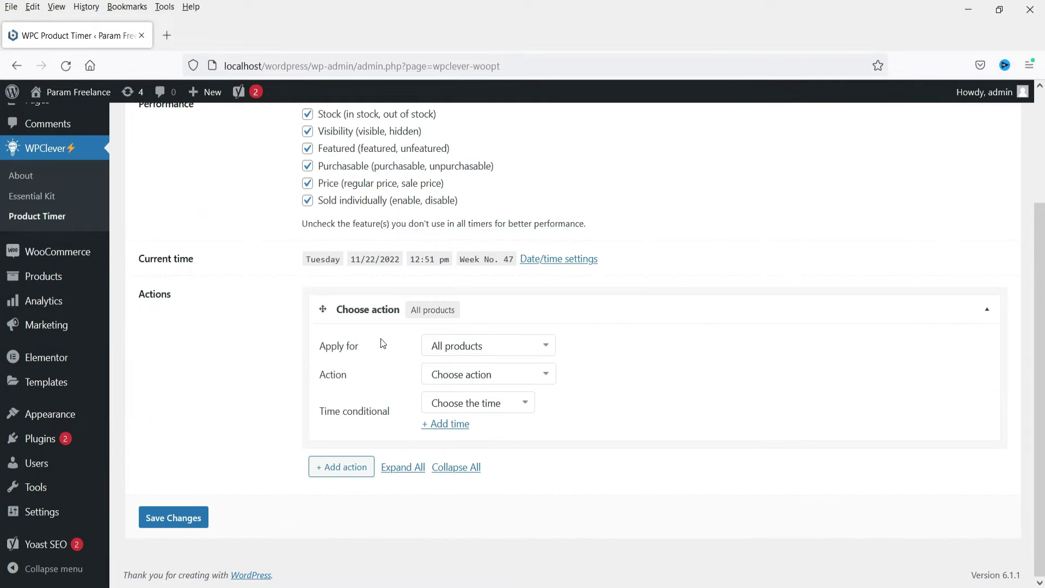
pyautogui.click(478, 347)
pyautogui.scroll(3, 708, 232)
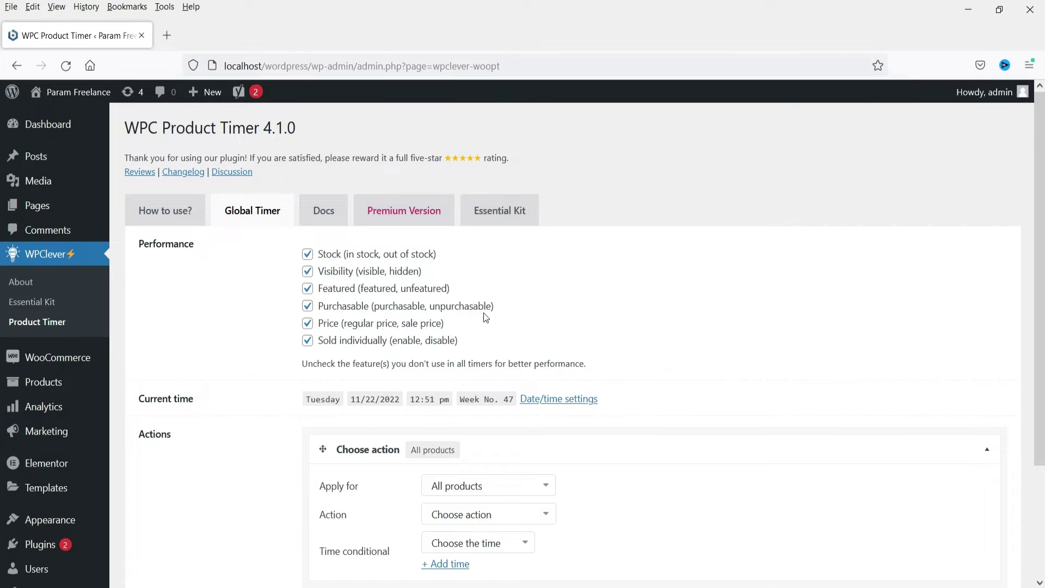
pyautogui.scroll(-3, 490, 320)
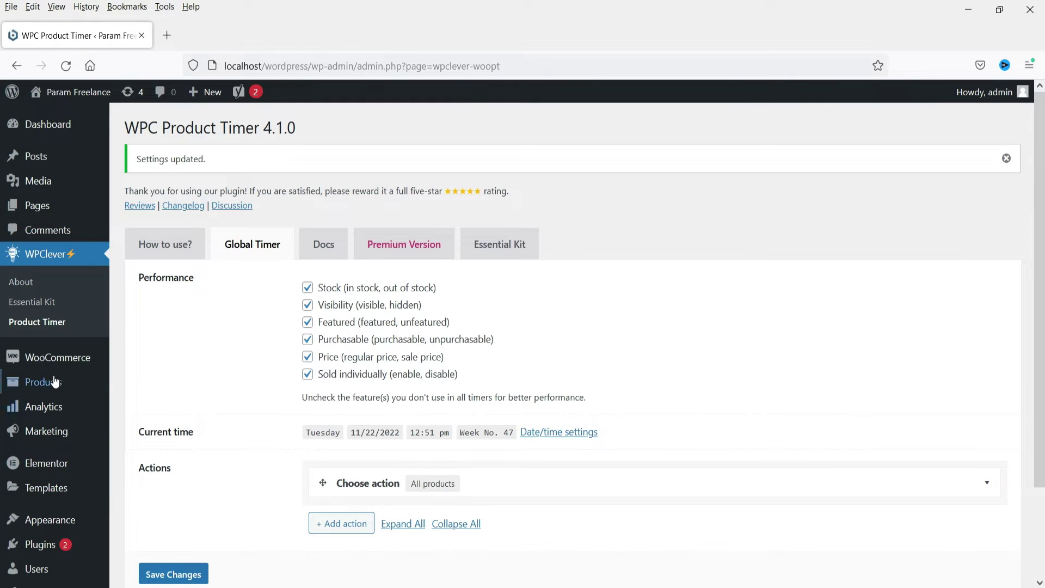
# - Go to the All Products list under Products
pyautogui.moveTo(54, 382)
pyautogui.click(150, 384)
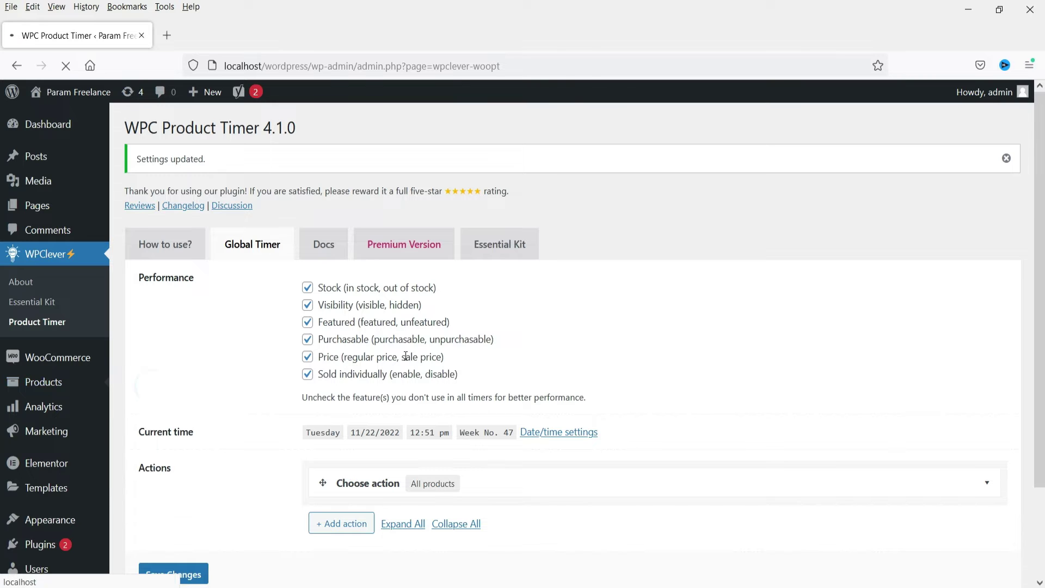
pyautogui.scroll(-3, 374, 303)
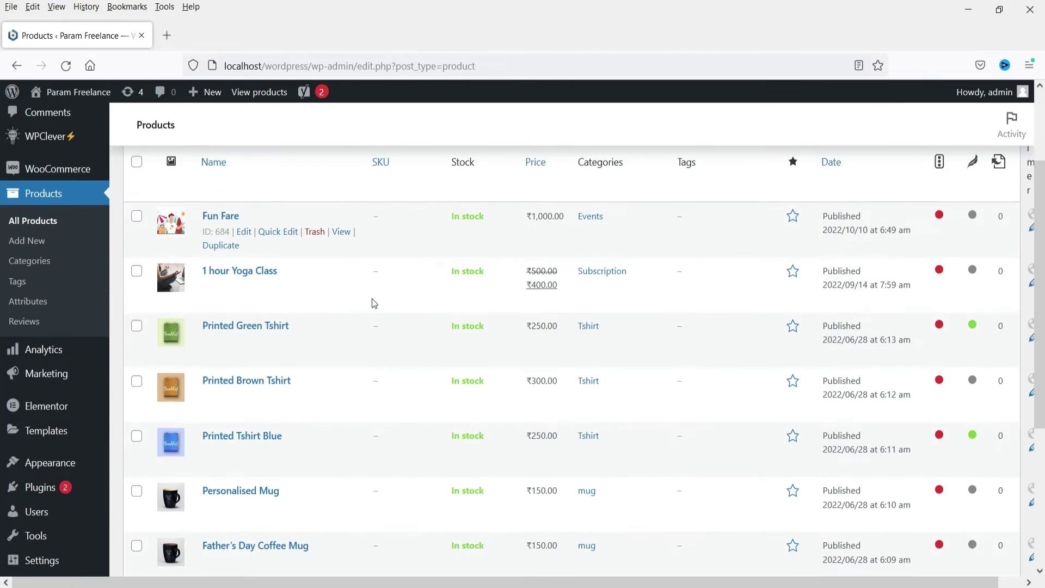
# - Open Printed Tshirt Blue's editor and its ₹250.00 storefront page in new tabs, ending on the editor
pyautogui.scroll(-1, 374, 303)
pyautogui.rightClick(244, 418)
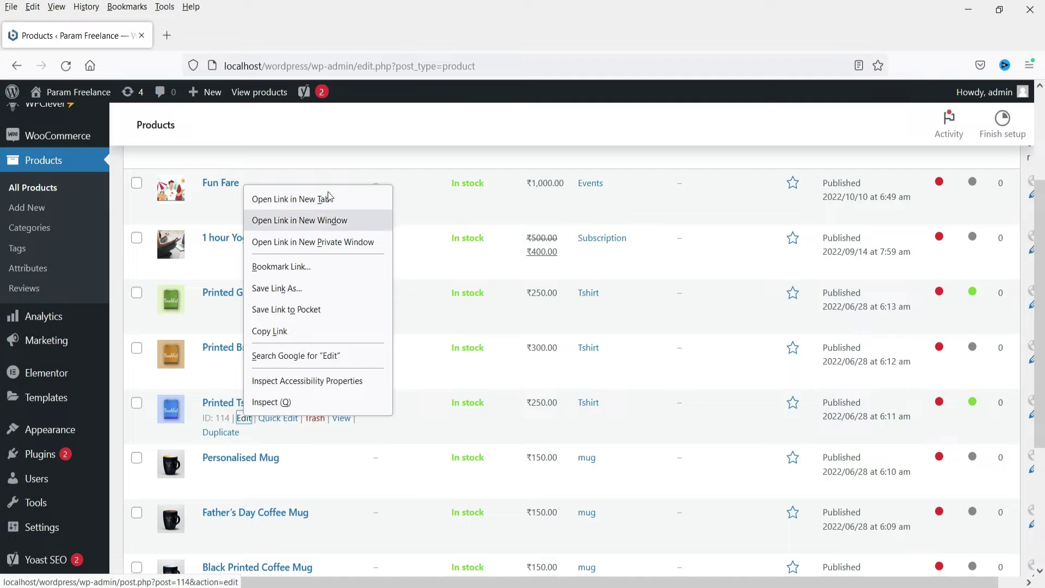
pyautogui.click(328, 200)
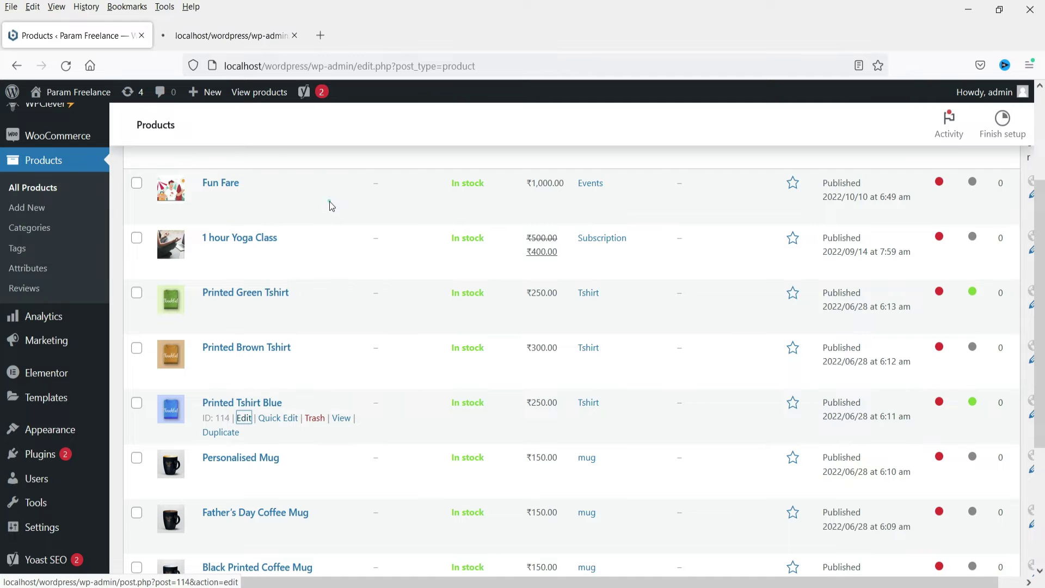
pyautogui.rightClick(345, 419)
pyautogui.click(444, 197)
pyautogui.click(381, 35)
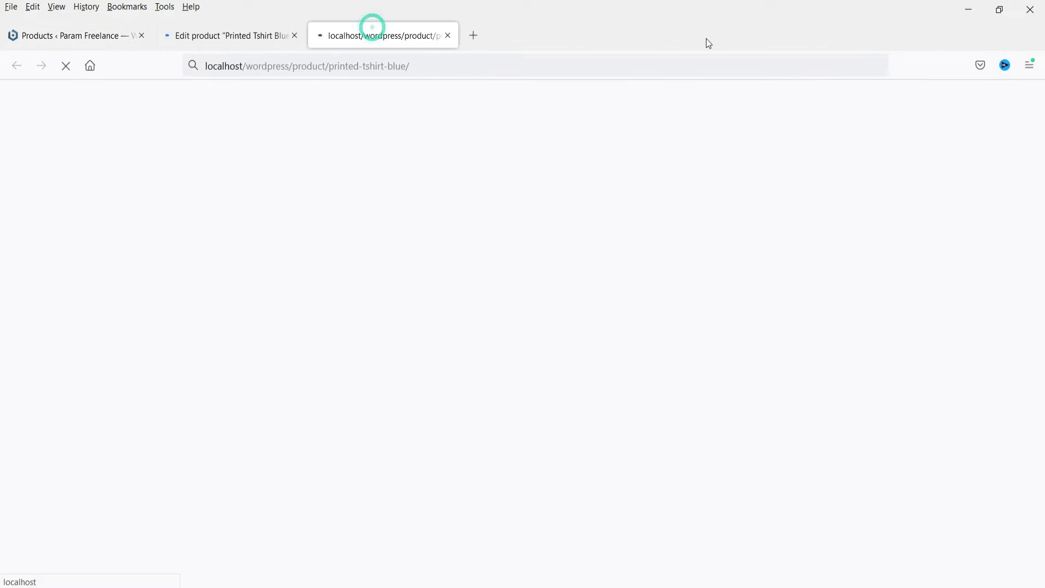
pyautogui.scroll(-4, 584, 366)
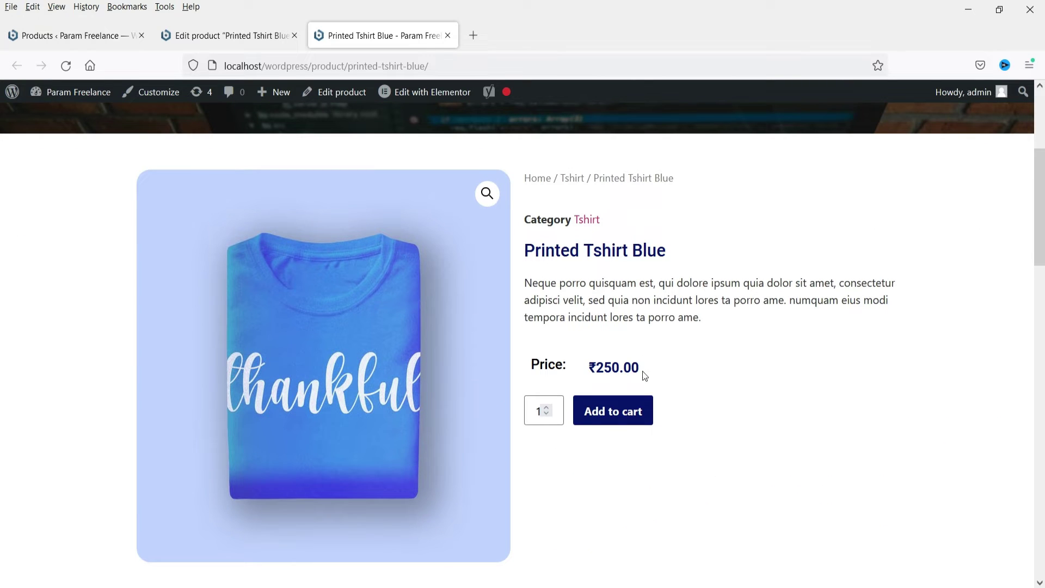
pyautogui.click(253, 28)
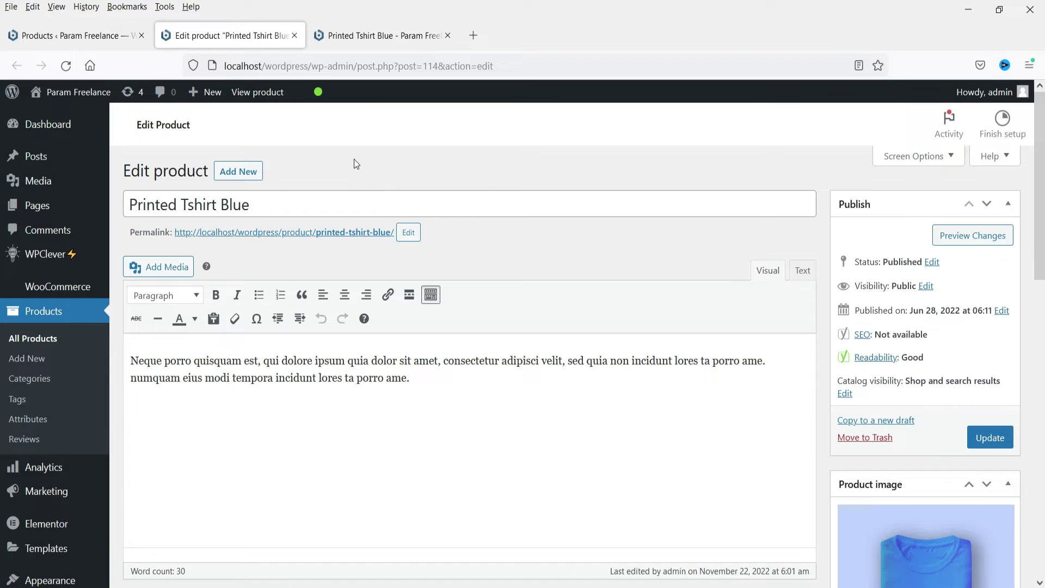
# - In the product's Timer panel, expand the timer action and set it to Set sale price
pyautogui.scroll(-8, 611, 223)
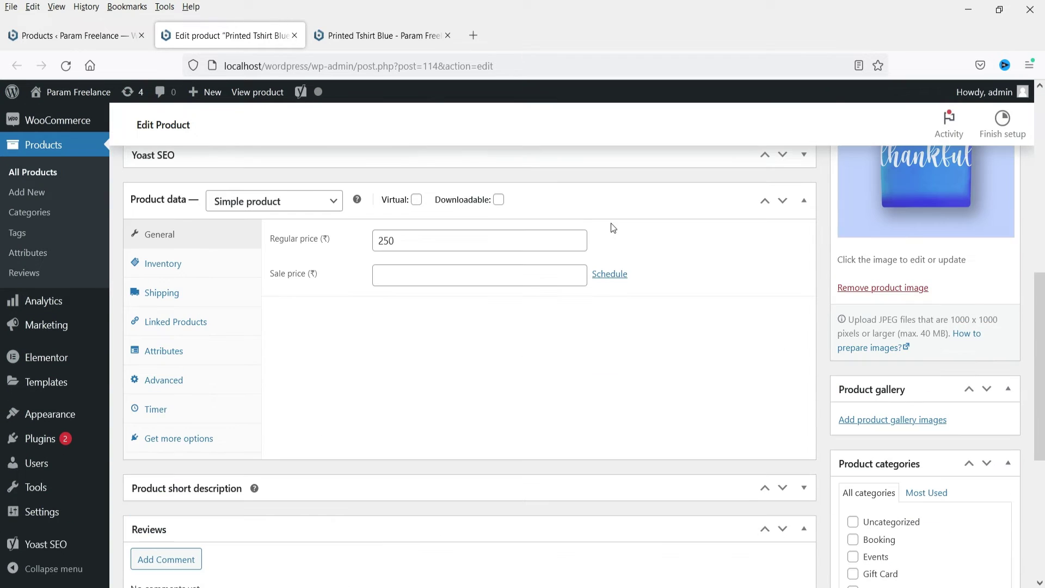
pyautogui.click(157, 410)
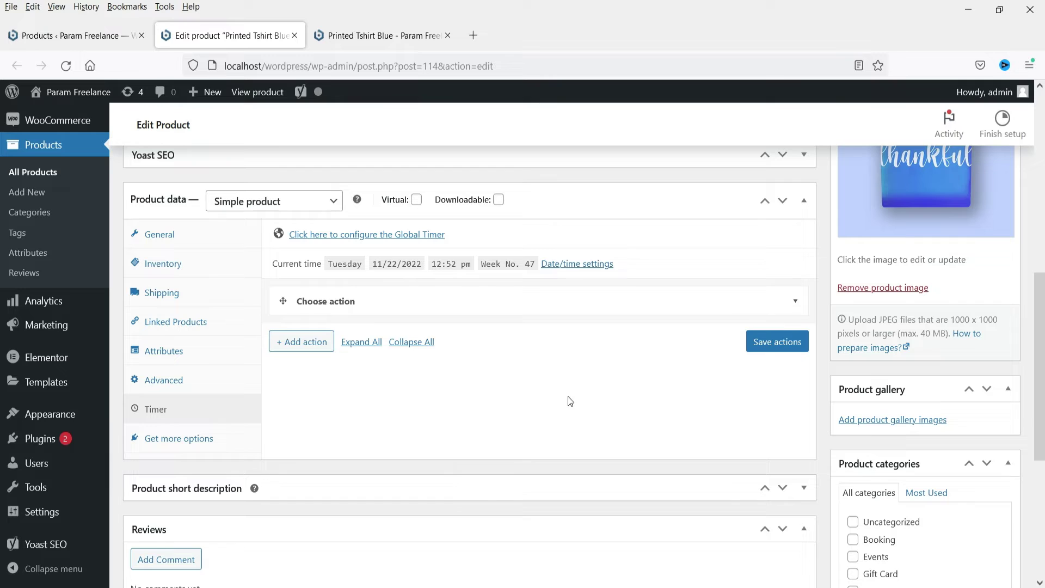
pyautogui.moveTo(309, 307)
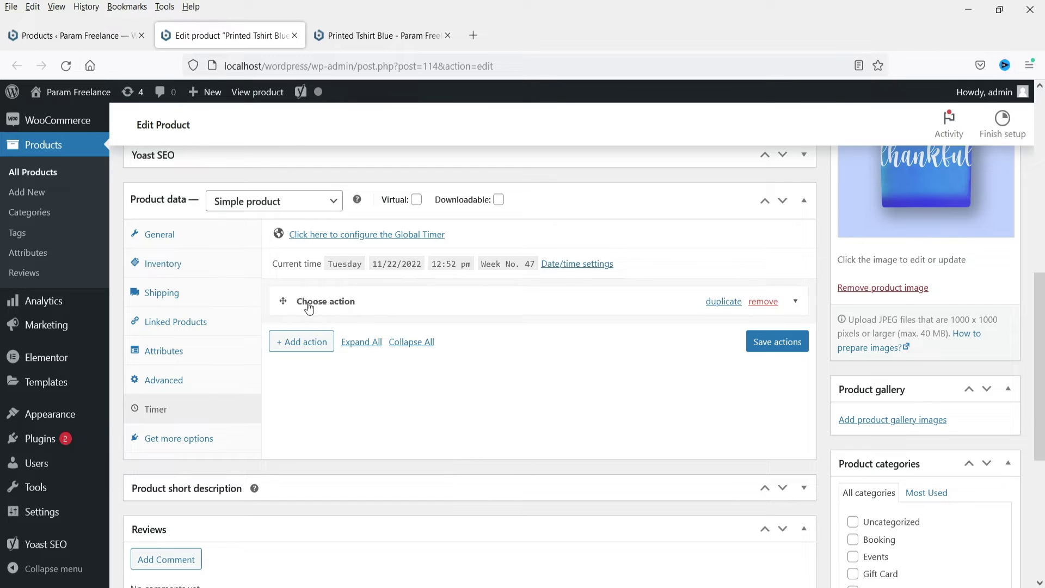
pyautogui.click(349, 309)
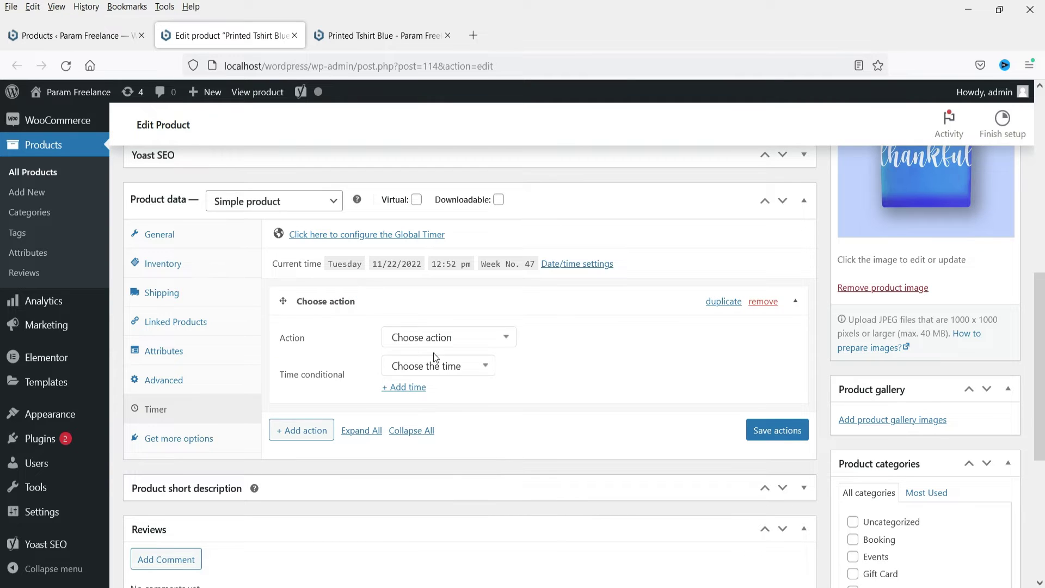
pyautogui.click(469, 342)
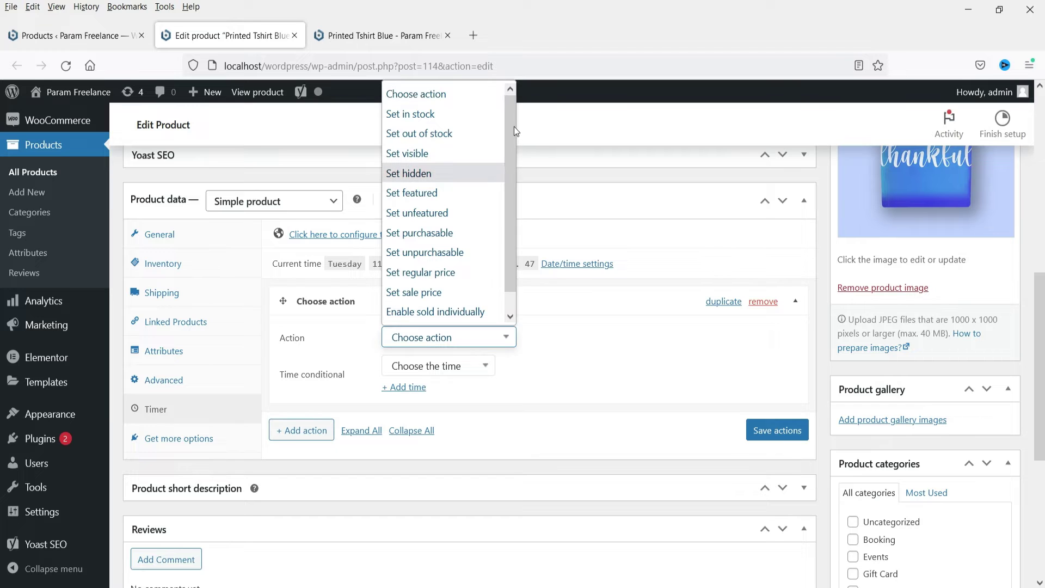
pyautogui.moveTo(507, 123)
pyautogui.mouseDown()
pyautogui.moveTo(509, 149)
pyautogui.moveTo(512, 118)
pyautogui.mouseUp()
pyautogui.scroll(-1, 514, 124)
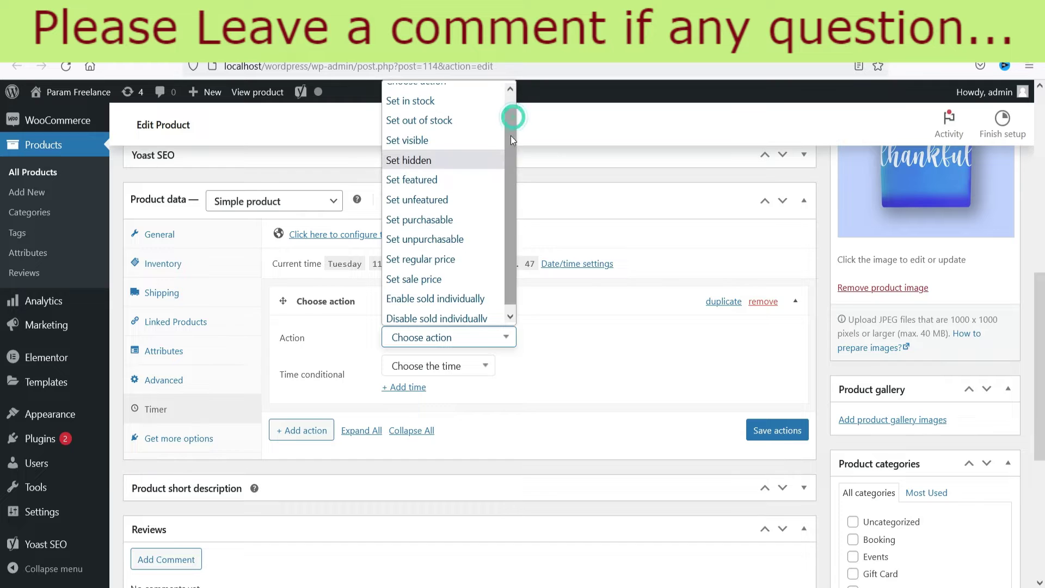
pyautogui.click(438, 280)
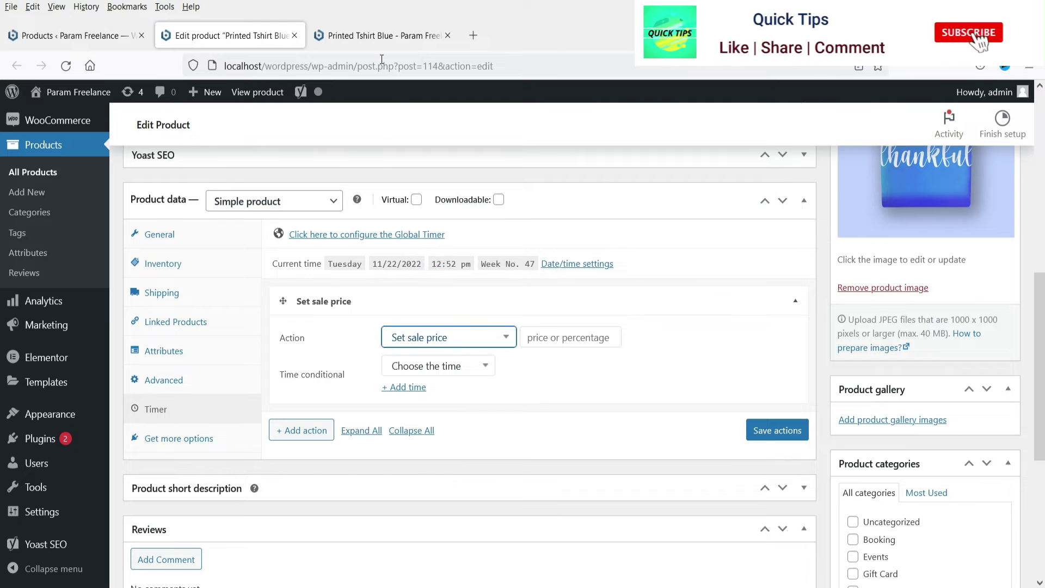
pyautogui.click(382, 36)
pyautogui.click(218, 36)
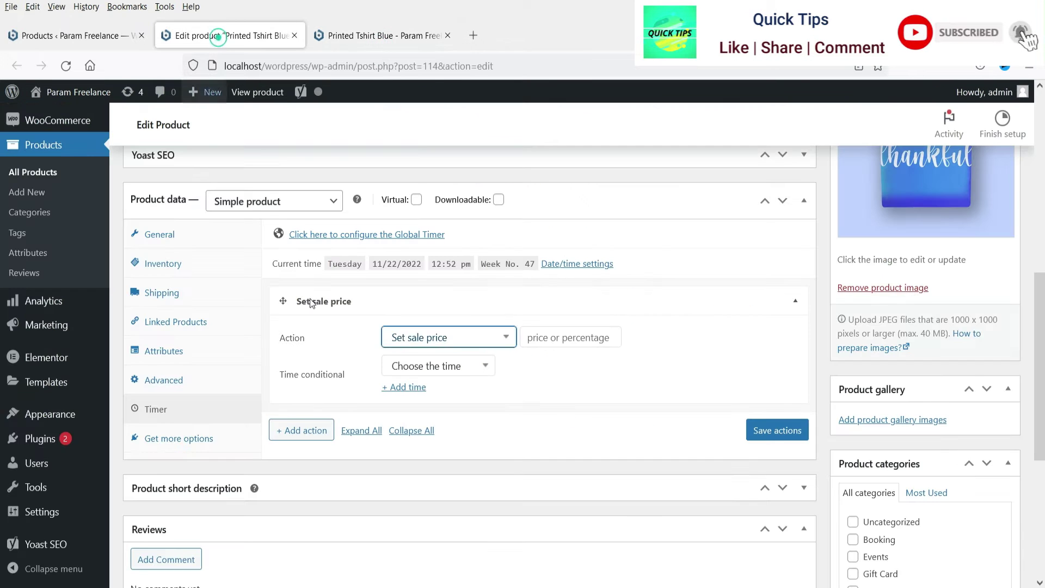
# - Enter sale price 200 with condition On the date 11/23/2022, then check the storefront
pyautogui.click(561, 337)
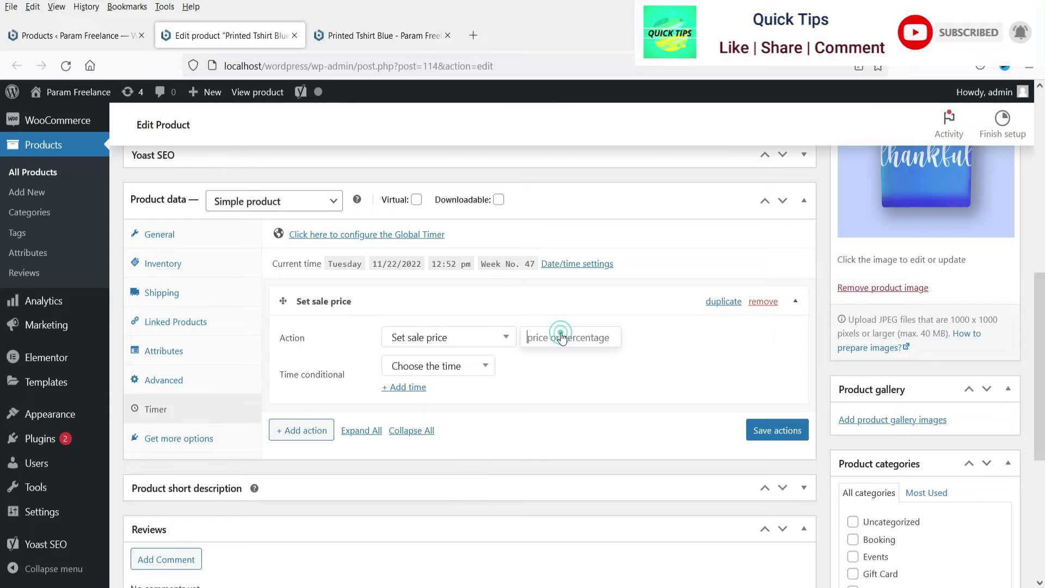
pyautogui.write('25')
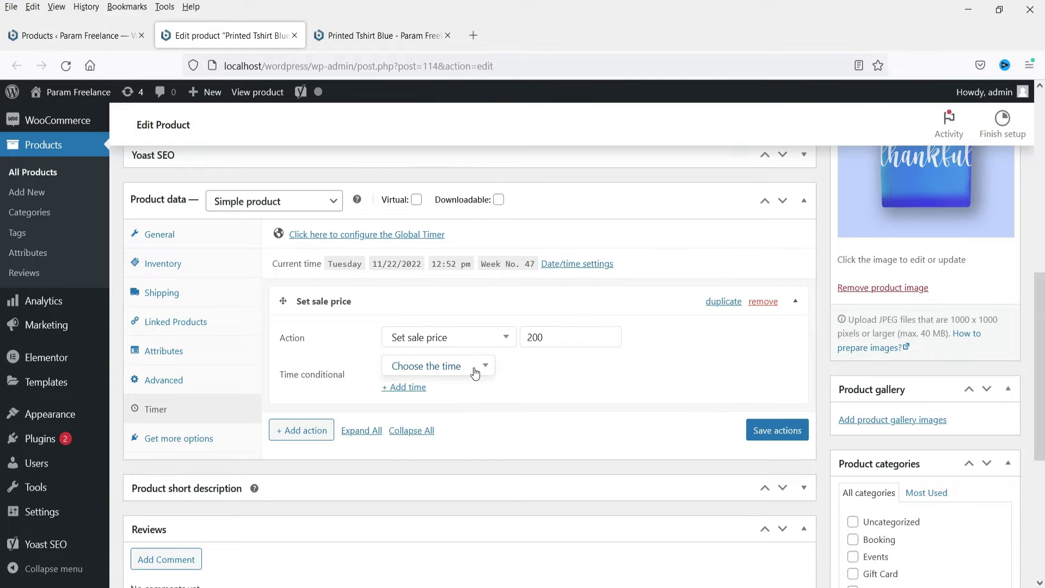
pyautogui.click(477, 368)
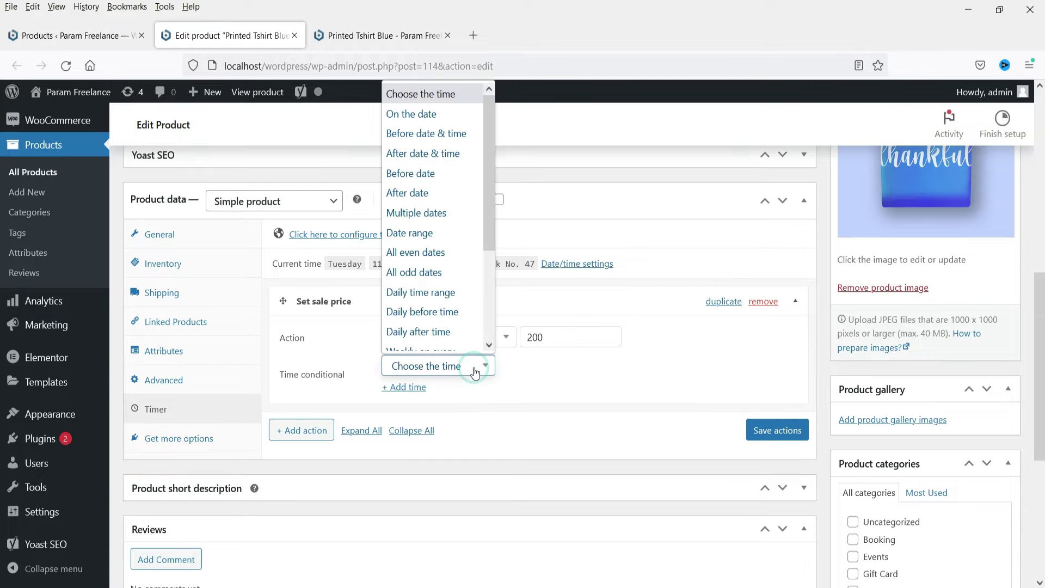
pyautogui.click(436, 116)
pyautogui.click(564, 365)
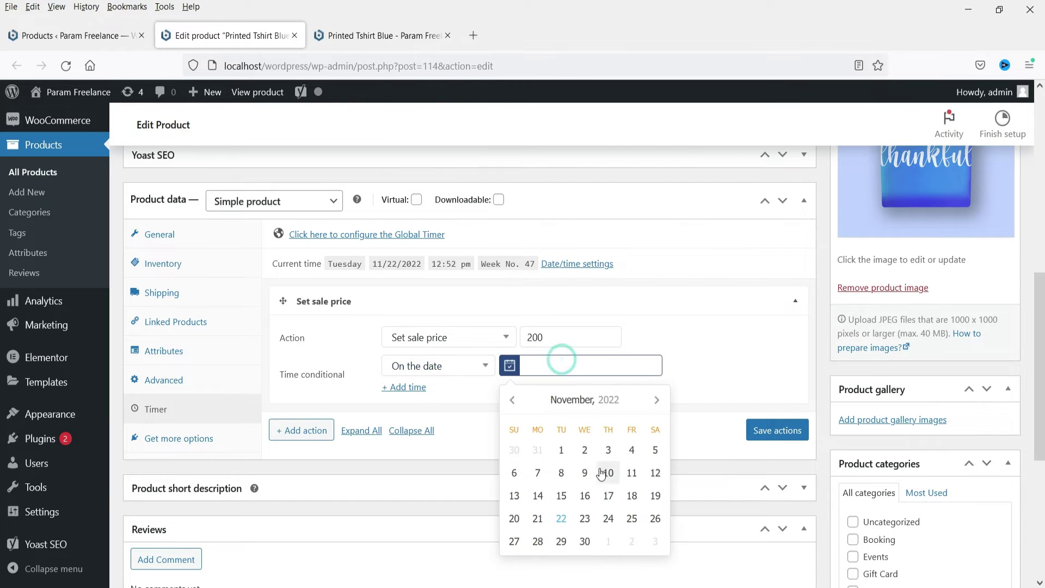
pyautogui.click(583, 519)
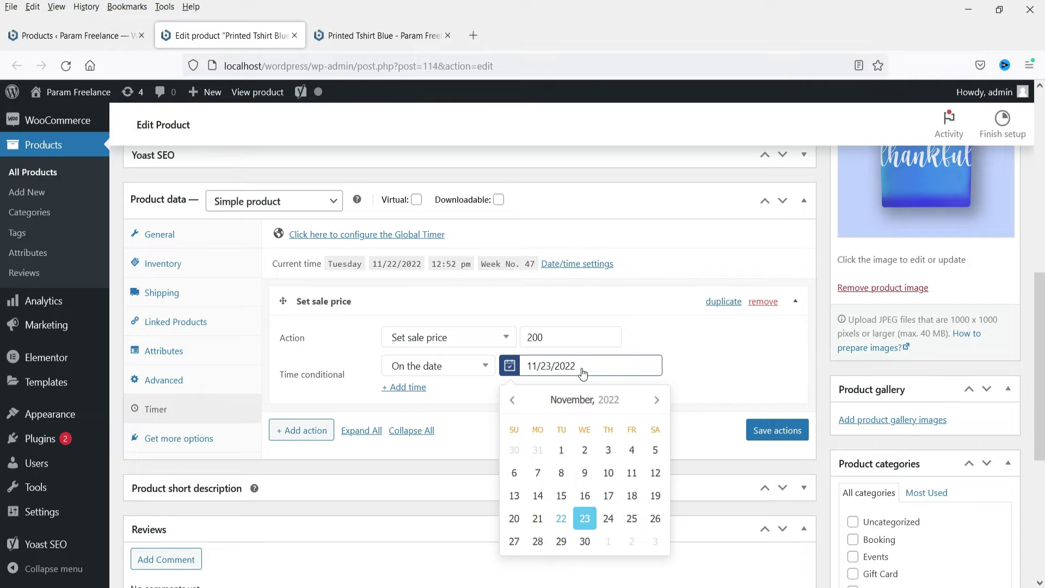
pyautogui.click(711, 365)
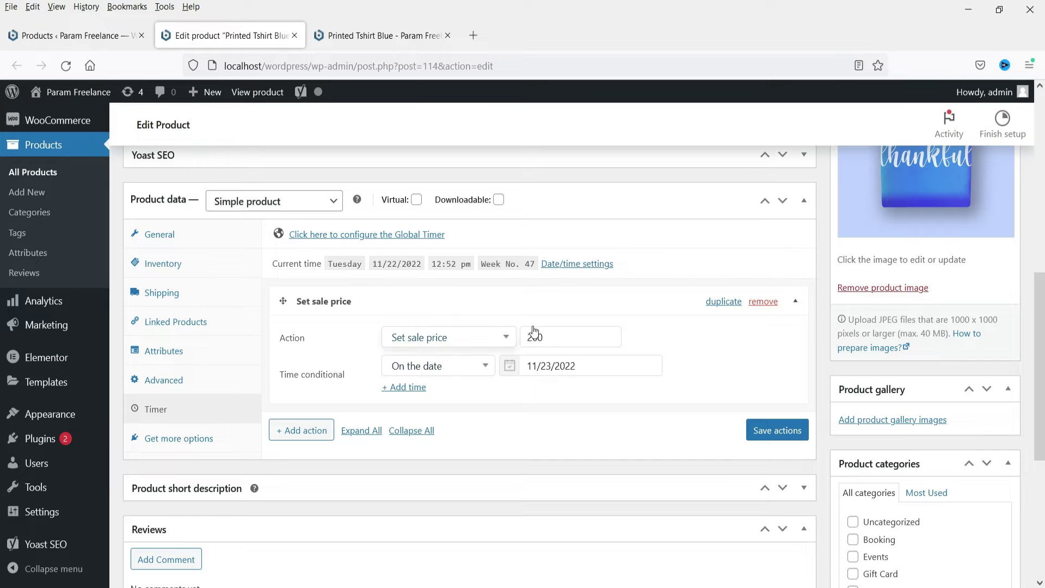
pyautogui.click(376, 35)
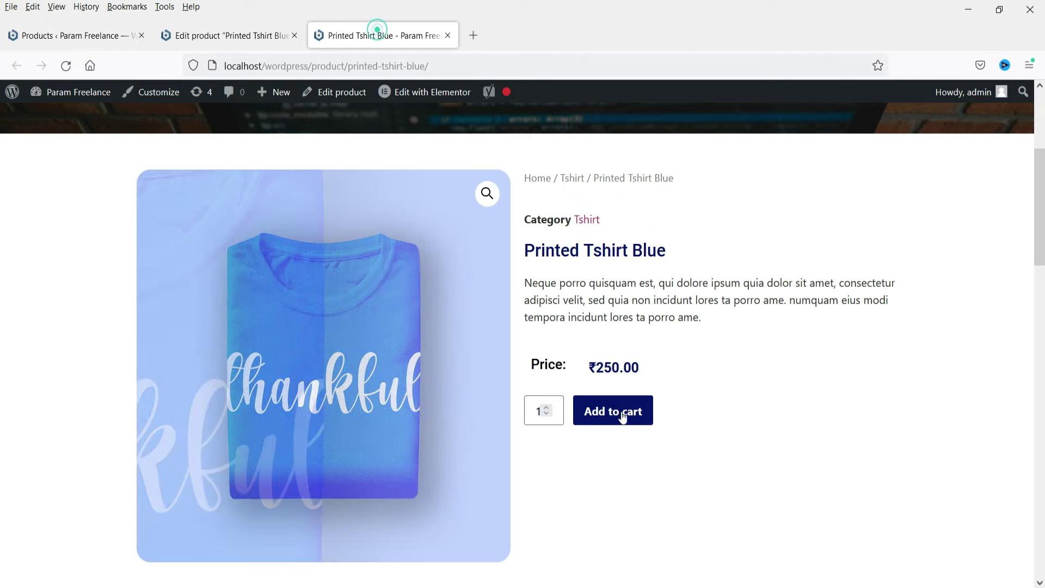
pyautogui.click(227, 34)
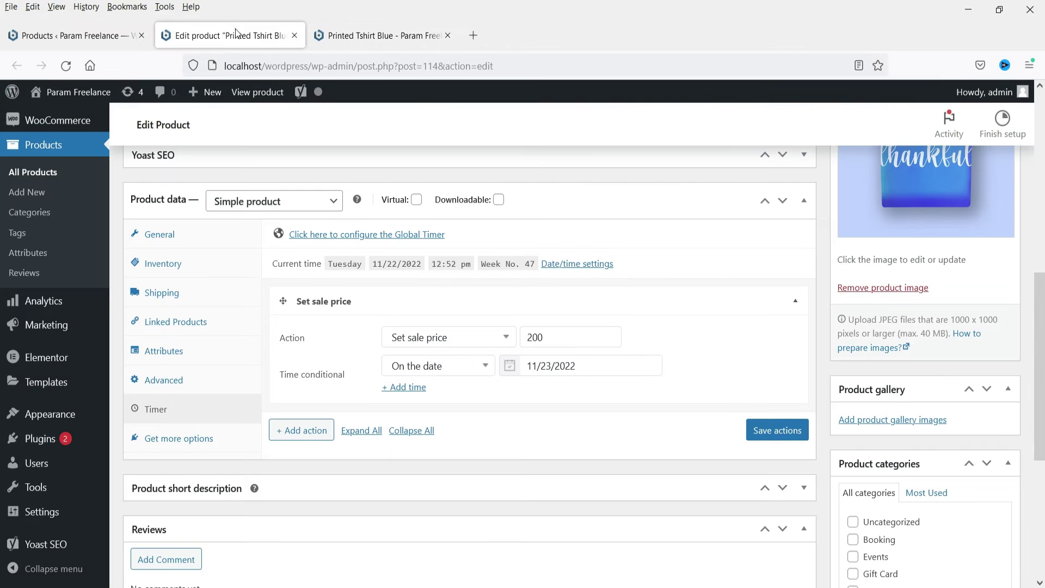
# - Try Before date & time on 11/23, then switch the time condition to Everyday
pyautogui.click(419, 374)
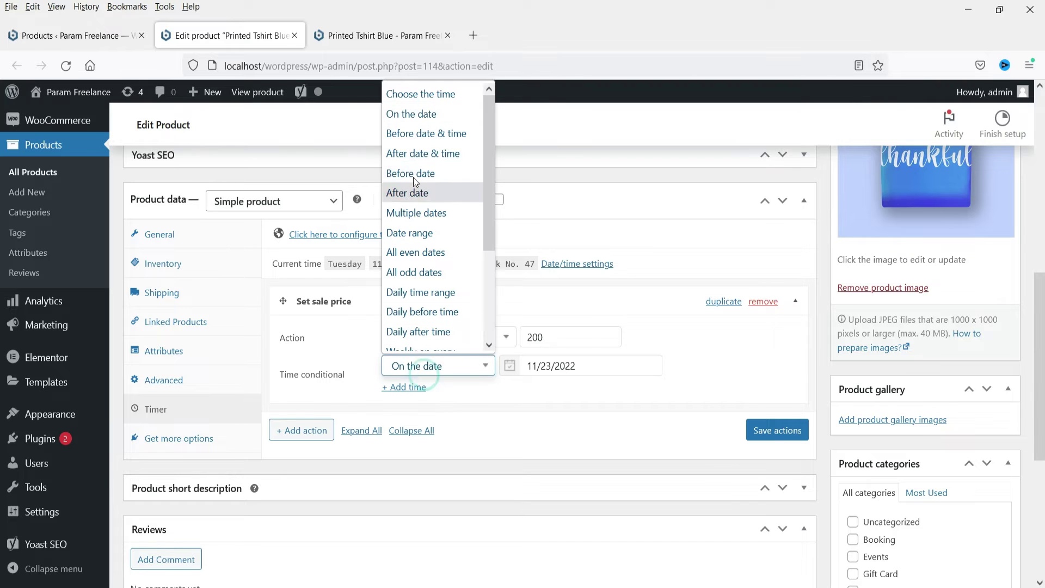
pyautogui.click(430, 136)
pyautogui.click(533, 365)
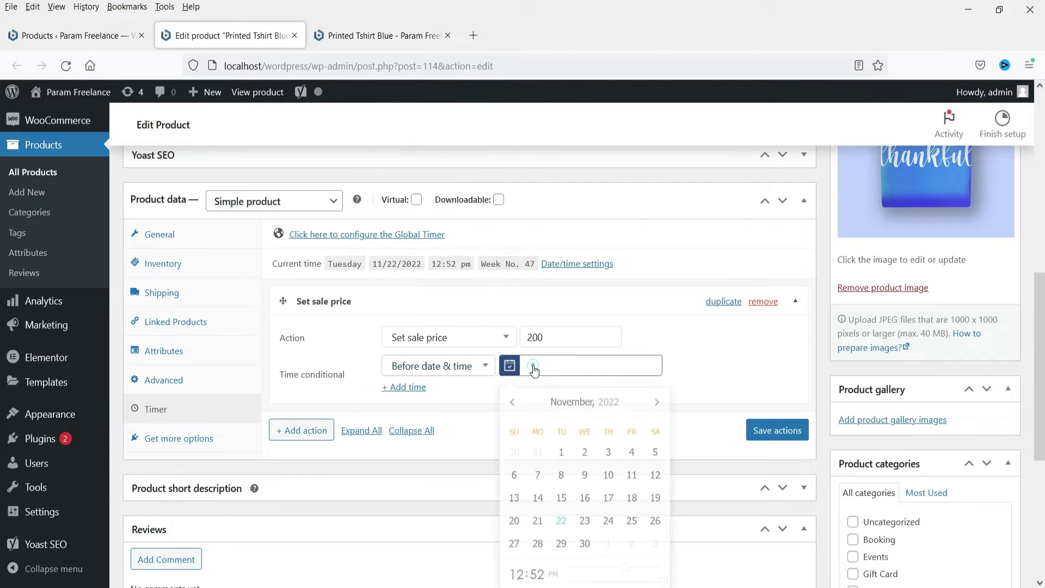
pyautogui.scroll(-2, 637, 429)
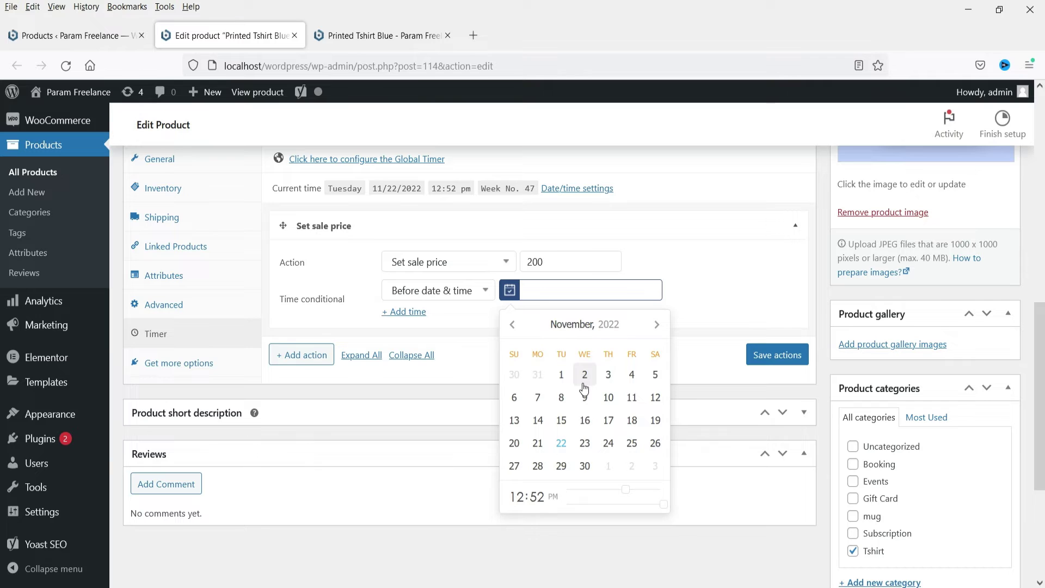
pyautogui.click(585, 445)
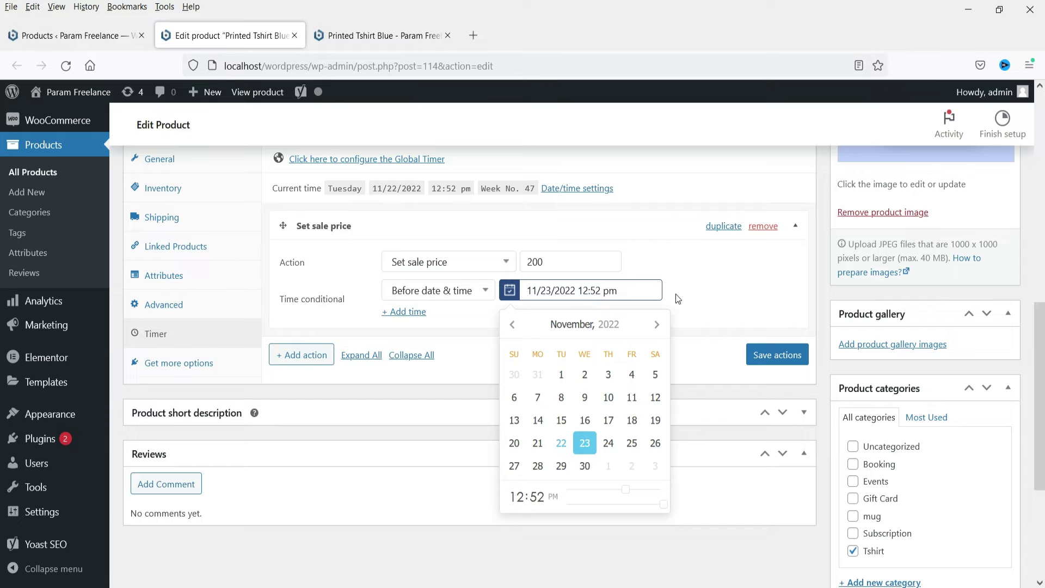
pyautogui.click(692, 279)
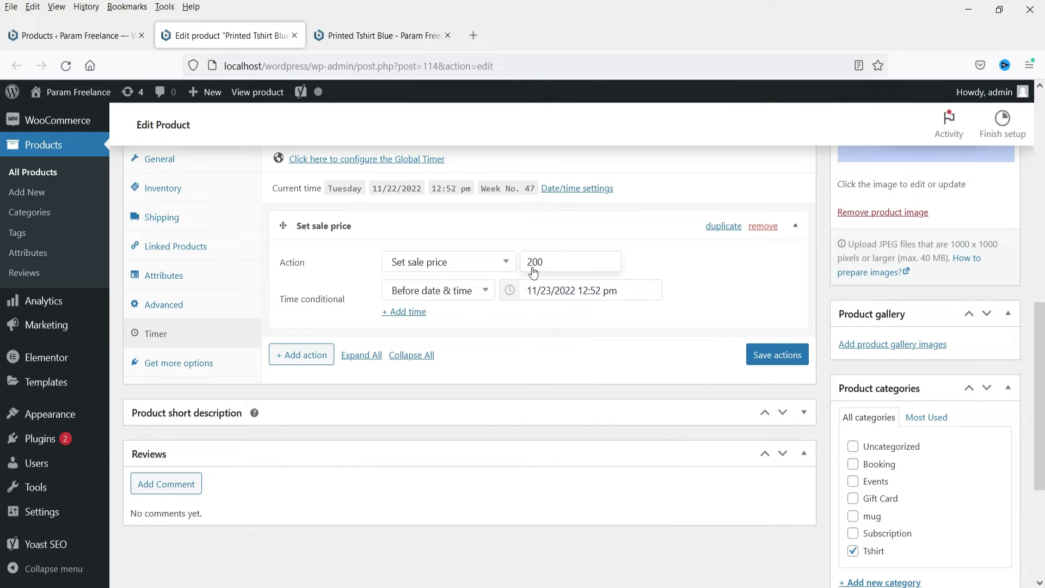
pyautogui.click(452, 291)
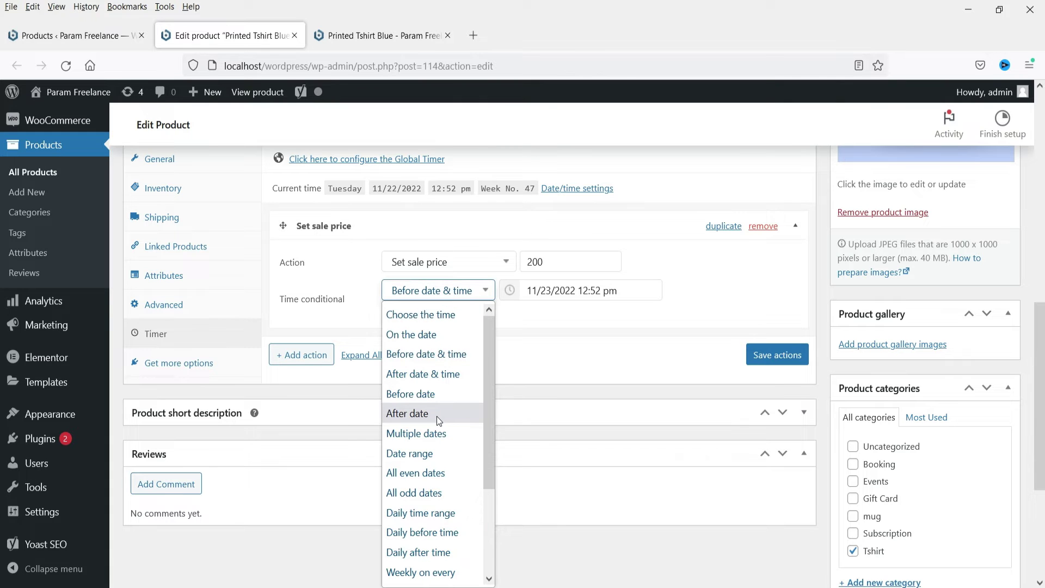
pyautogui.scroll(-3, 436, 416)
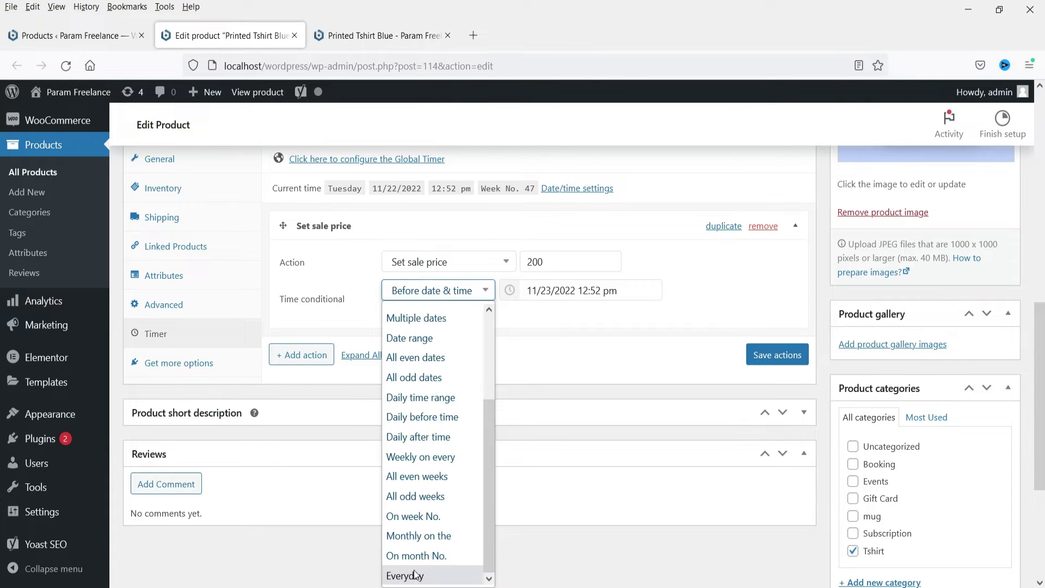
pyautogui.click(413, 572)
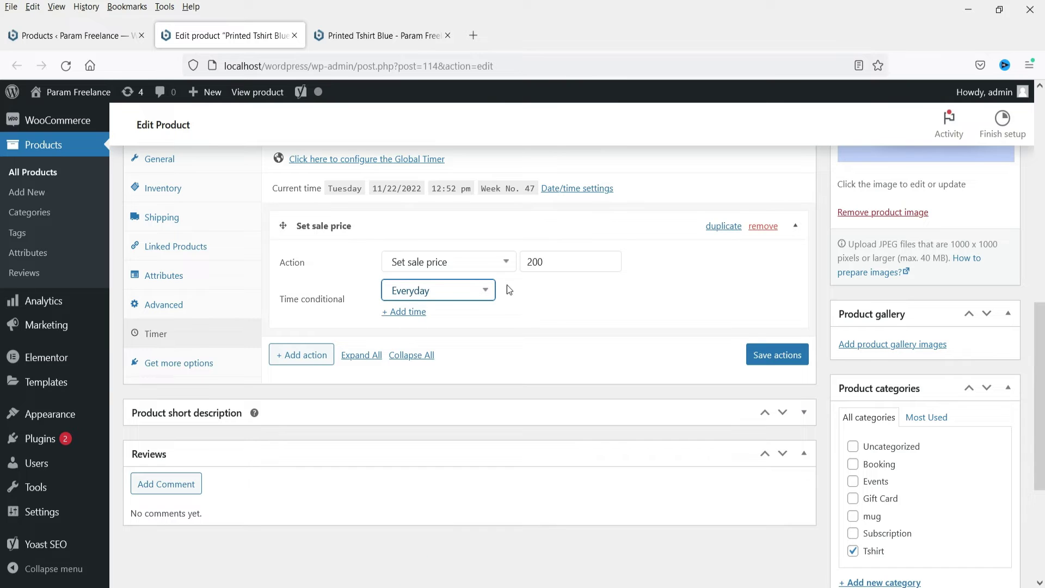
# - Add a Daily after time rule set to 12:55 pm under the Everyday condition
pyautogui.click(409, 317)
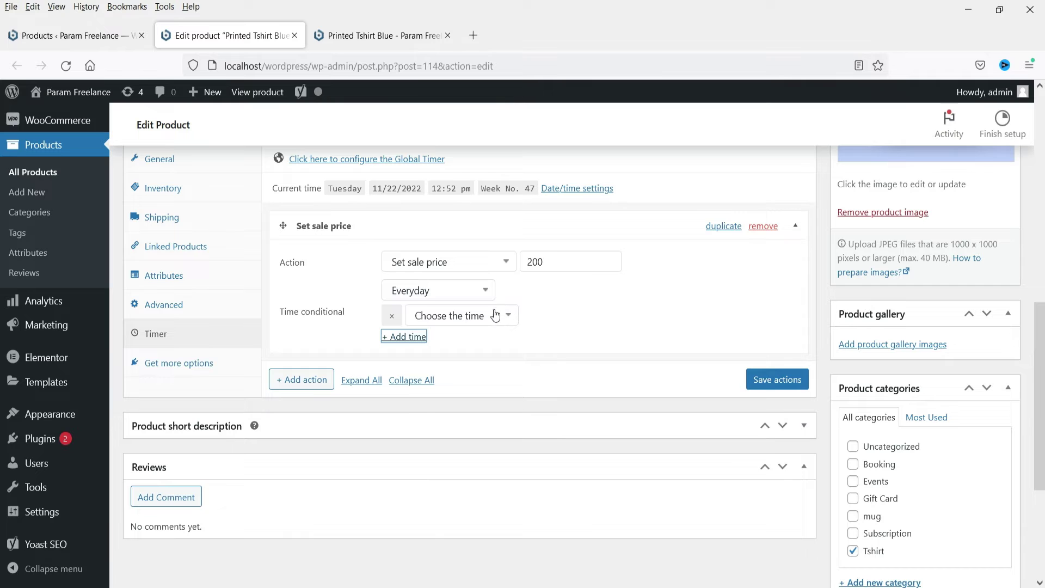
pyautogui.click(490, 317)
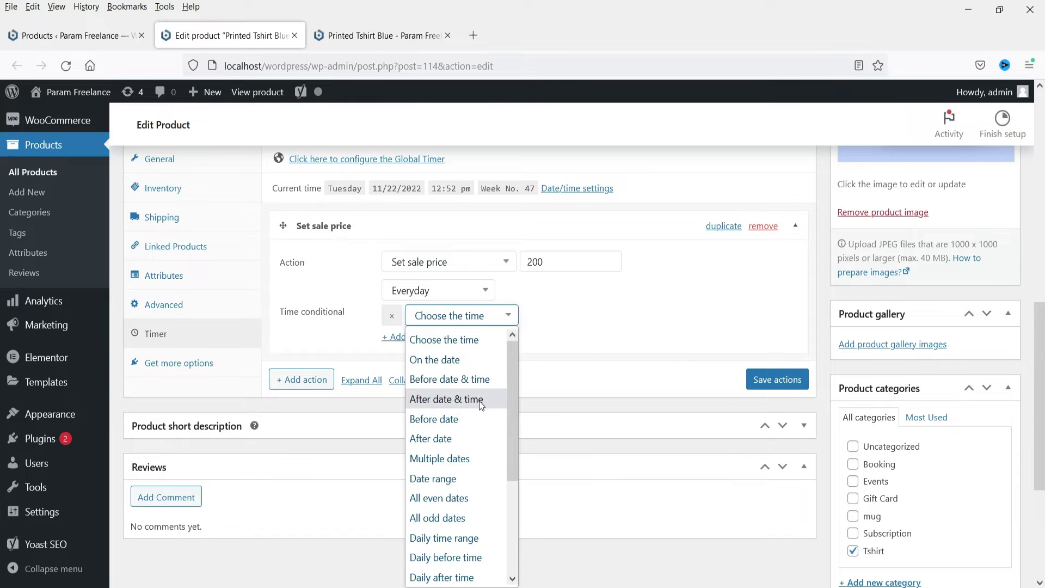
pyautogui.moveTo(512, 424); pyautogui.dragTo(514, 462)
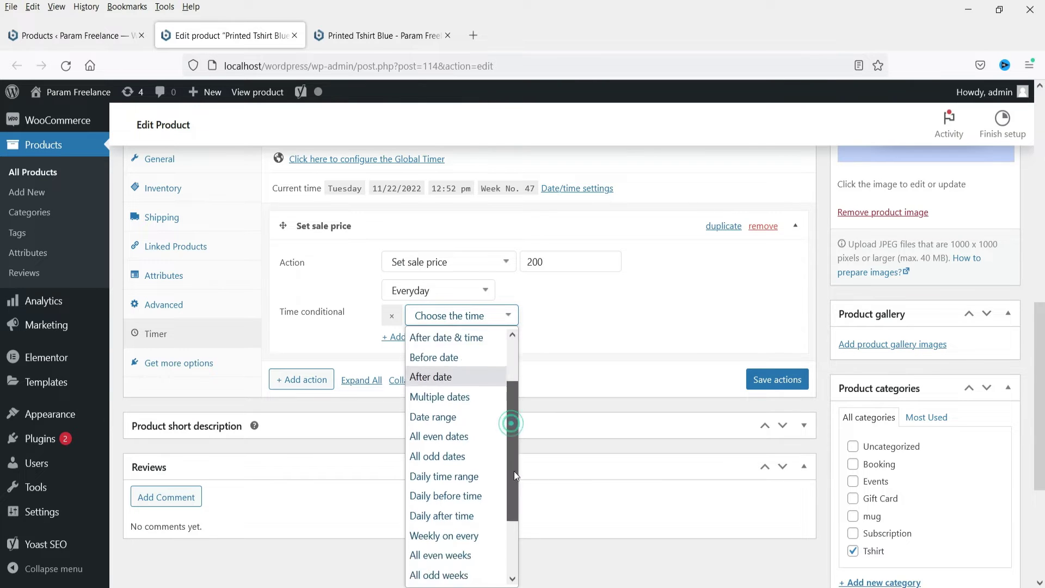
pyautogui.click(458, 439)
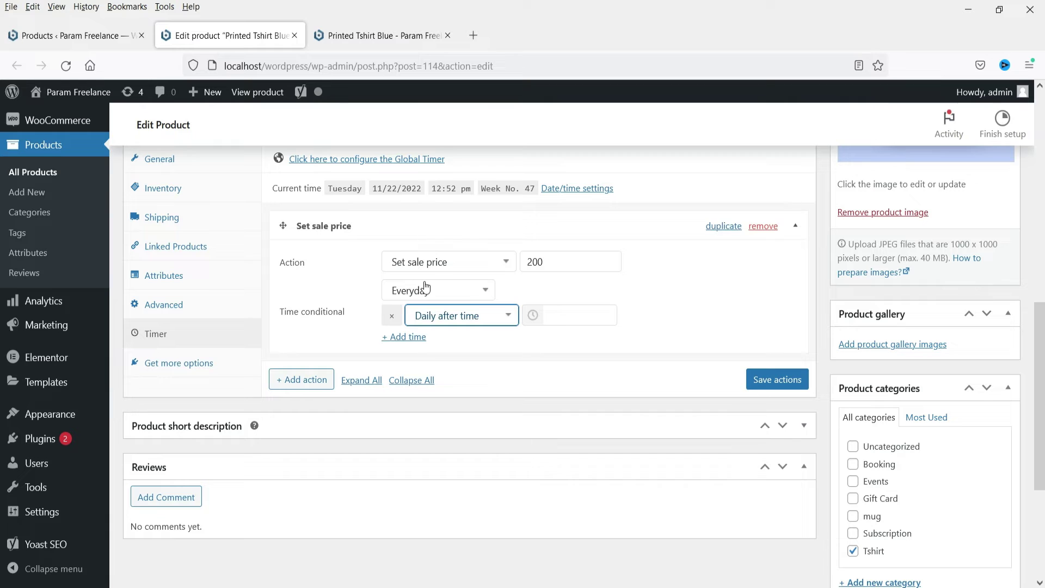
pyautogui.click(562, 315)
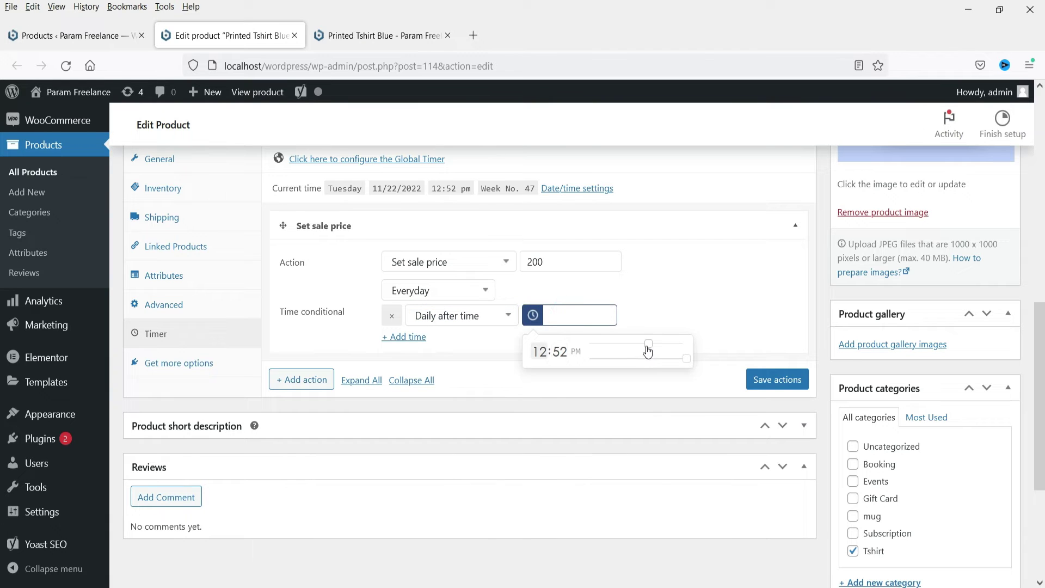
pyautogui.moveTo(651, 350); pyautogui.dragTo(692, 365)
pyautogui.click(730, 296)
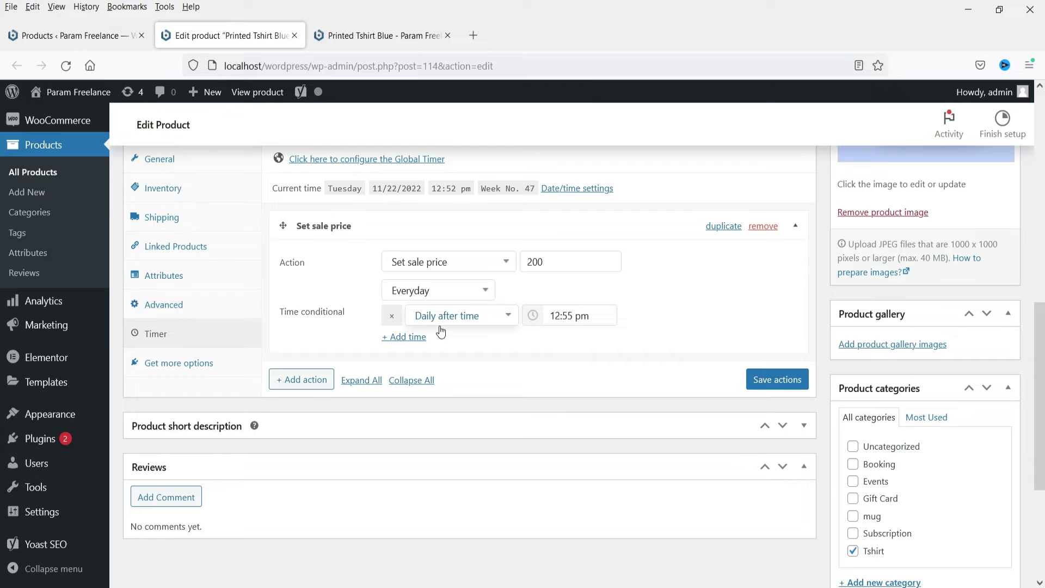
pyautogui.scroll(5, 965, 320)
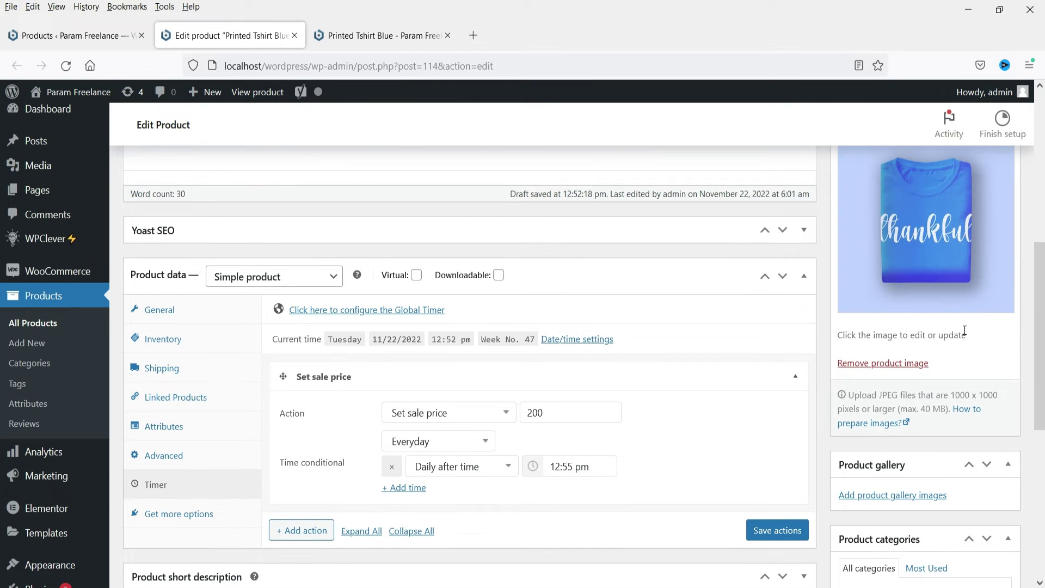
pyautogui.scroll(-4, 965, 320)
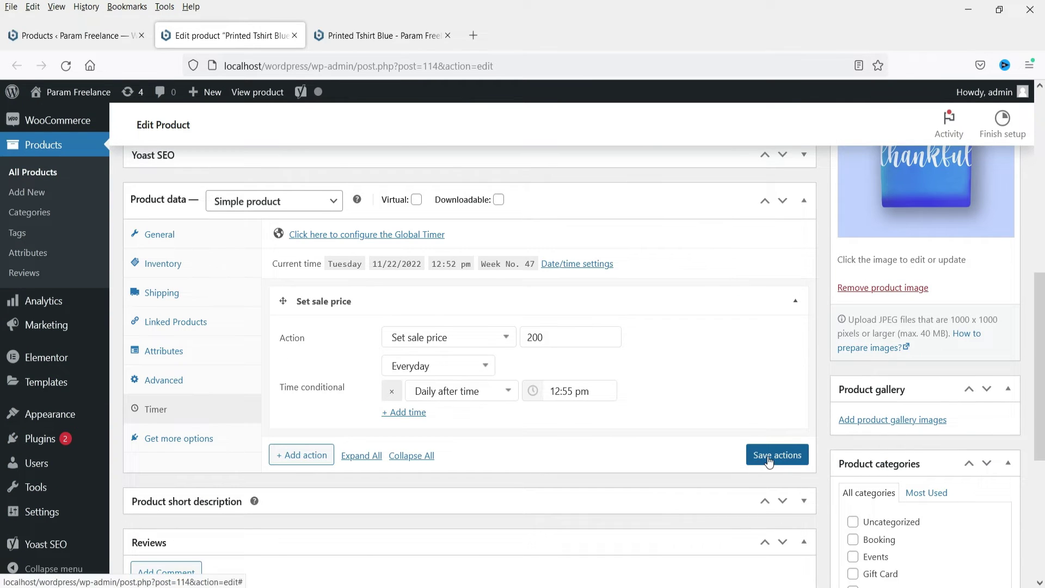
# - Save the timer actions and update the Printed Tshirt Blue product
pyautogui.click(773, 457)
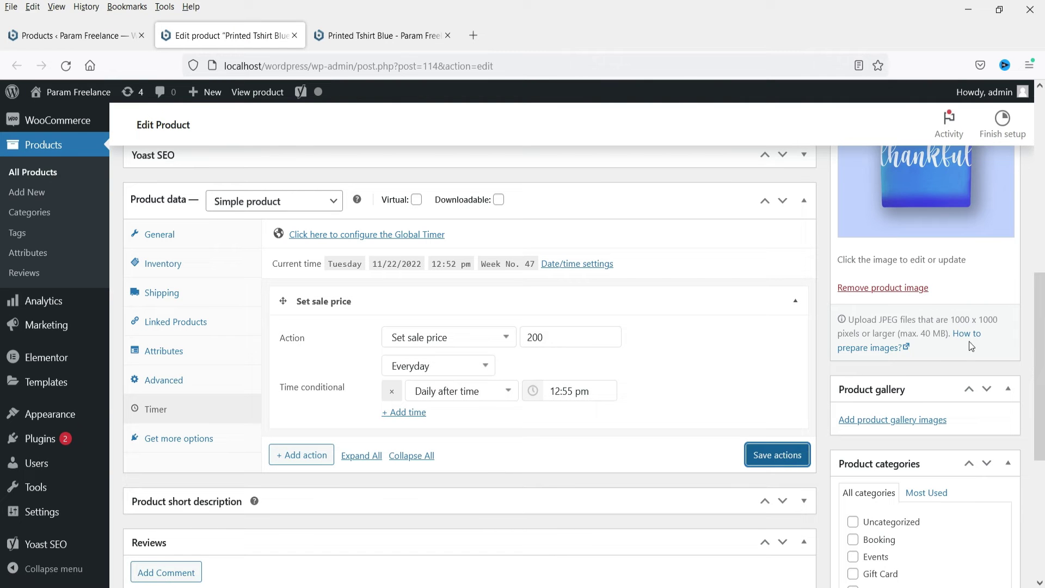
pyautogui.scroll(4, 969, 342)
pyautogui.click(1001, 207)
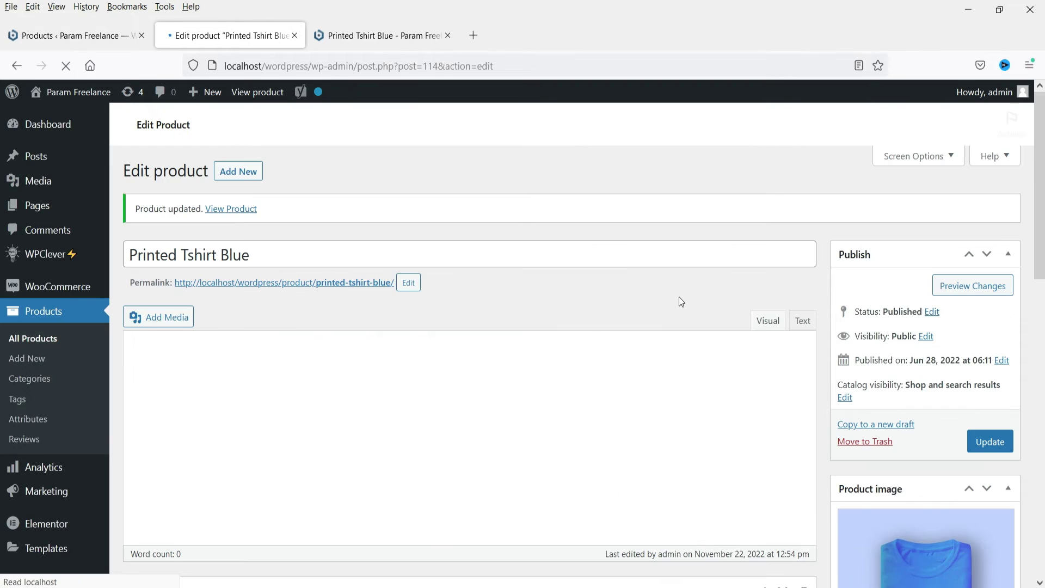
pyautogui.scroll(-8, 681, 299)
# - Recheck the Set sale price action details and confirm the storefront still shows ₹250.00
pyautogui.click(157, 384)
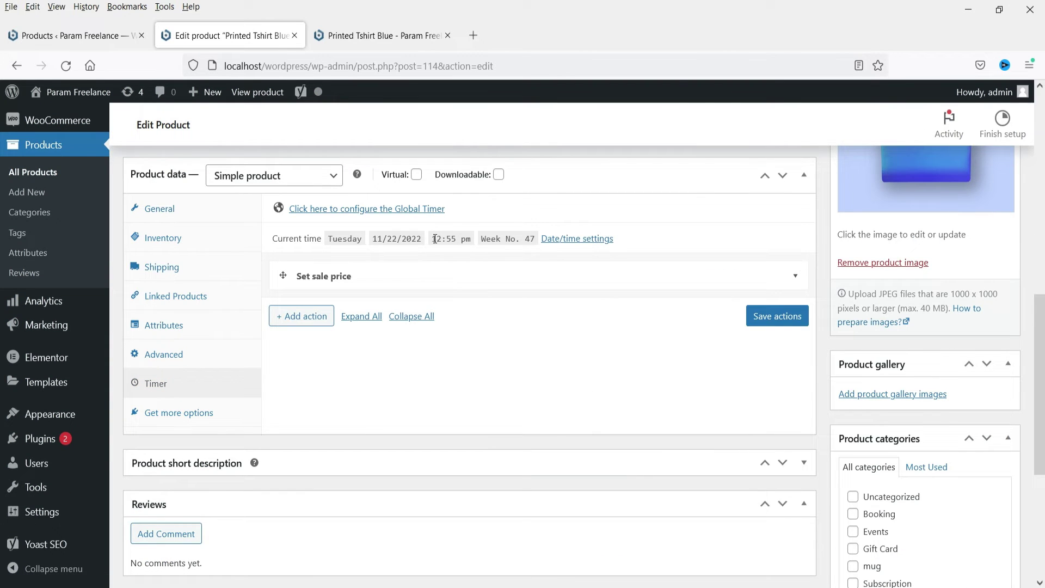
pyautogui.click(385, 31)
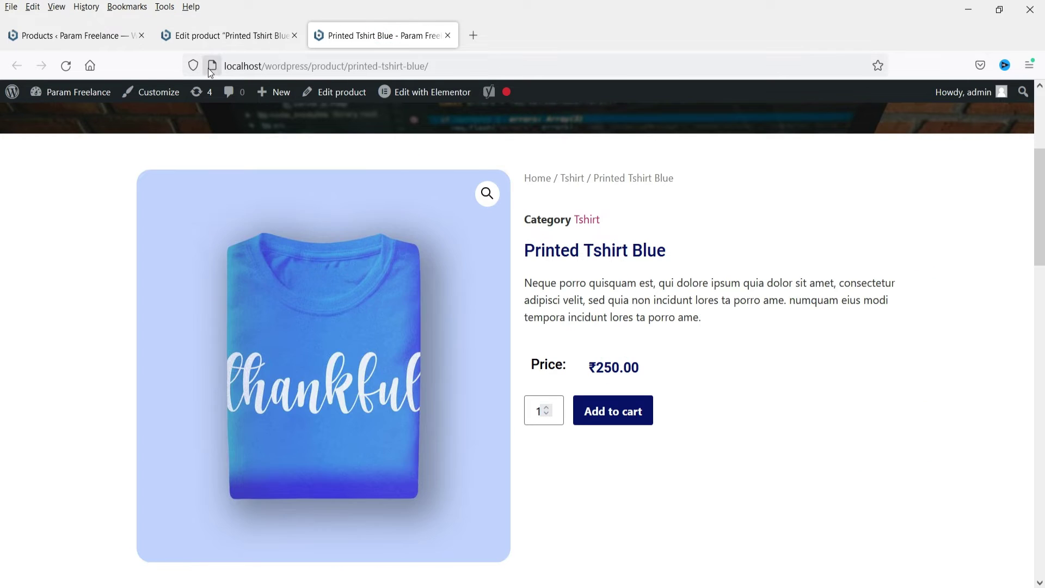
pyautogui.click(218, 31)
pyautogui.click(406, 276)
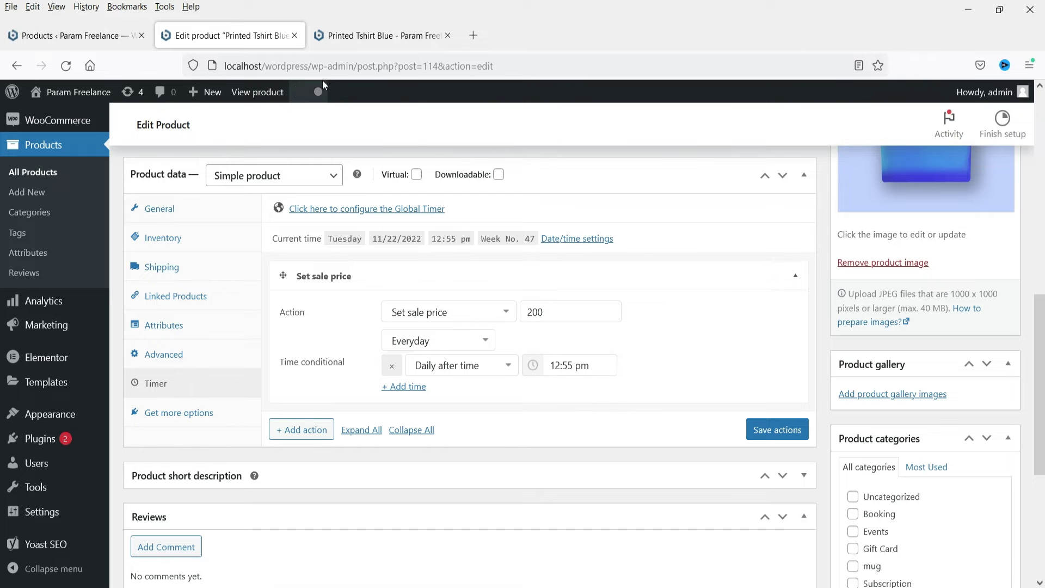
pyautogui.click(359, 36)
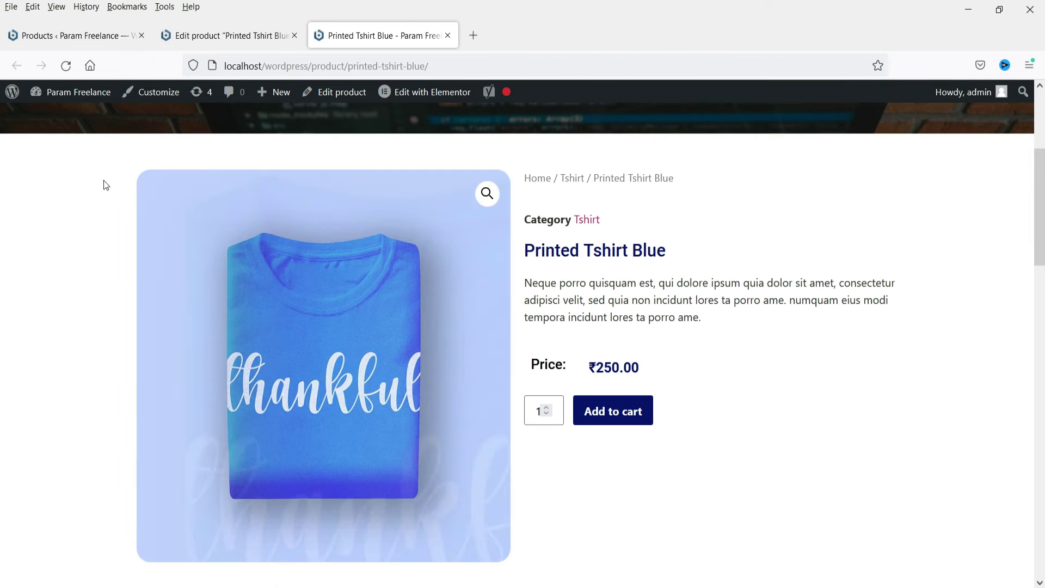
# - Reload the product editor and bring up its Timer settings
pyautogui.click(235, 35)
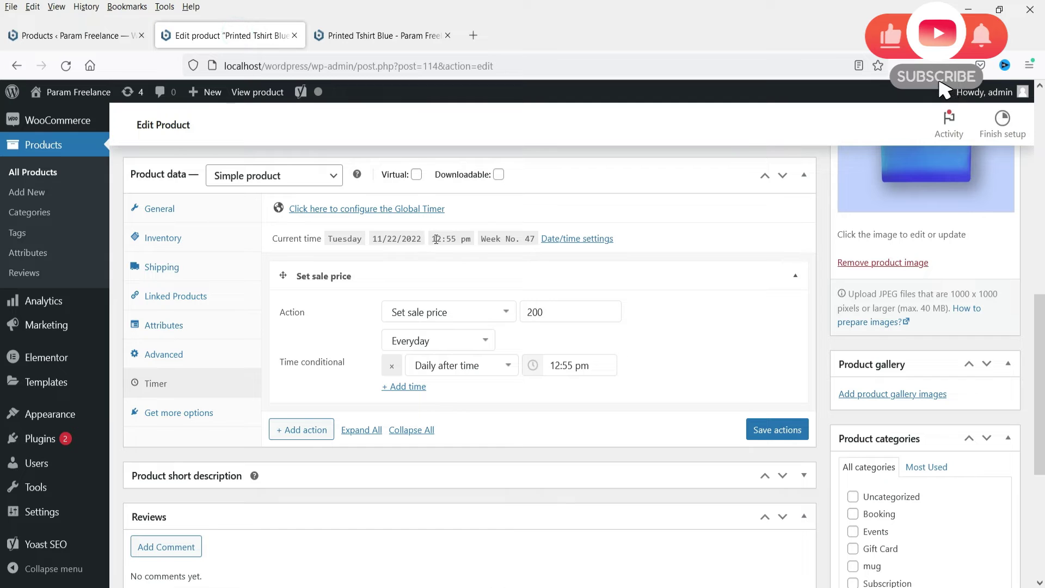
pyautogui.click(66, 65)
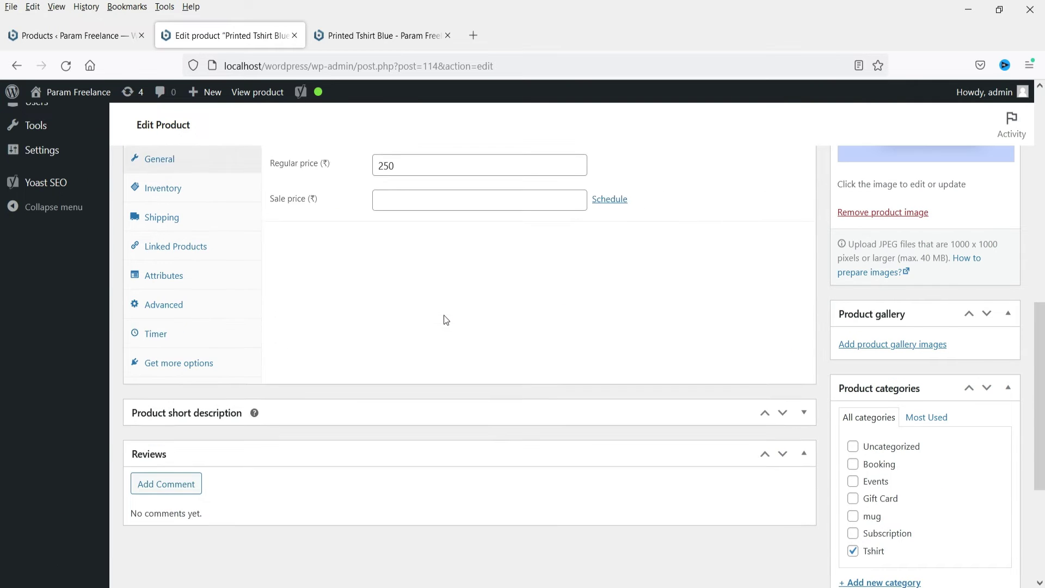
pyautogui.scroll(-10, 271, 453)
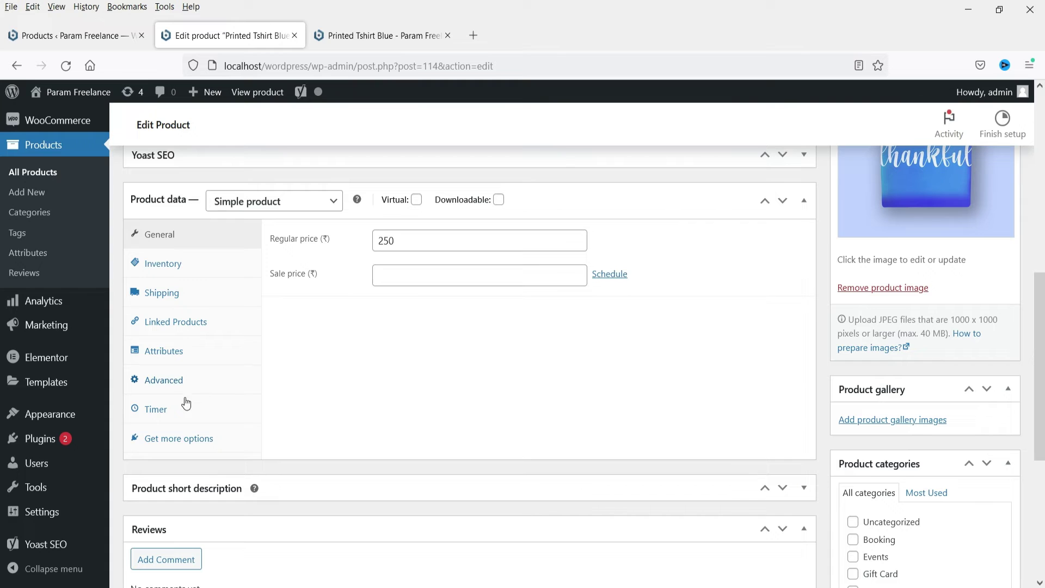
pyautogui.click(175, 412)
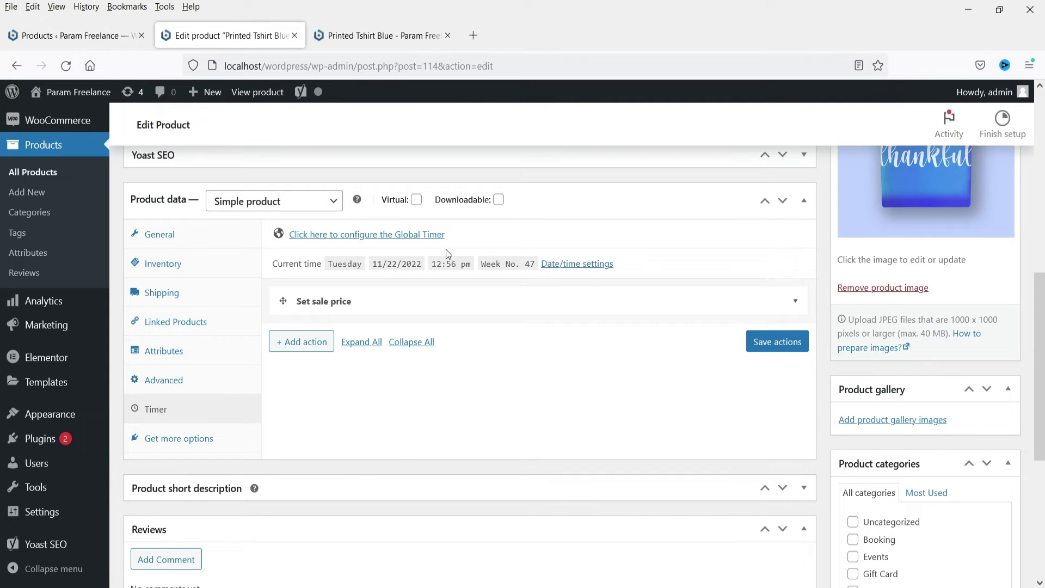
# - Reload the storefront page to confirm the ₹200.00 sale price, then return to the editor
pyautogui.click(394, 28)
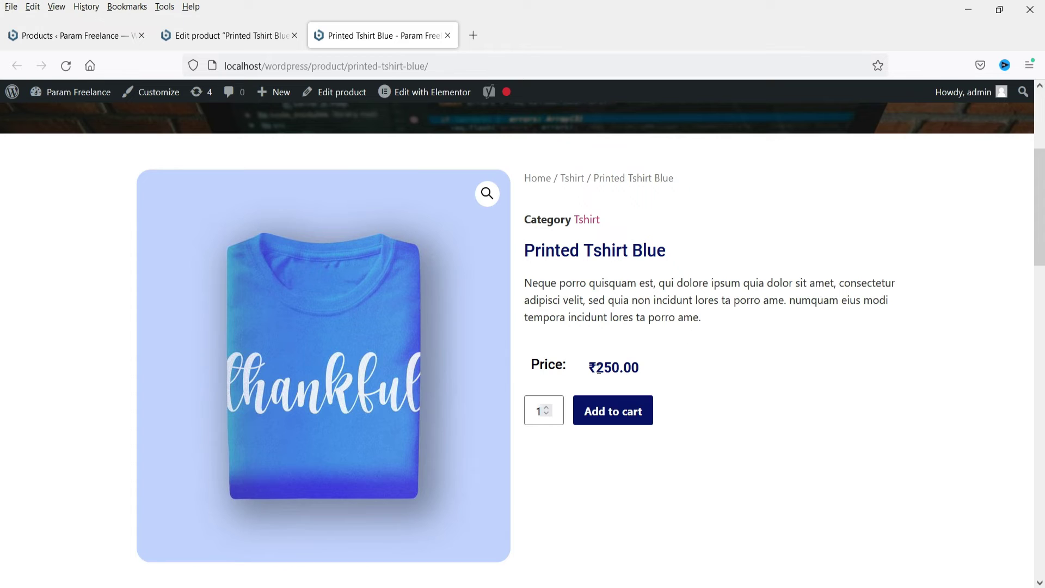
pyautogui.click(66, 65)
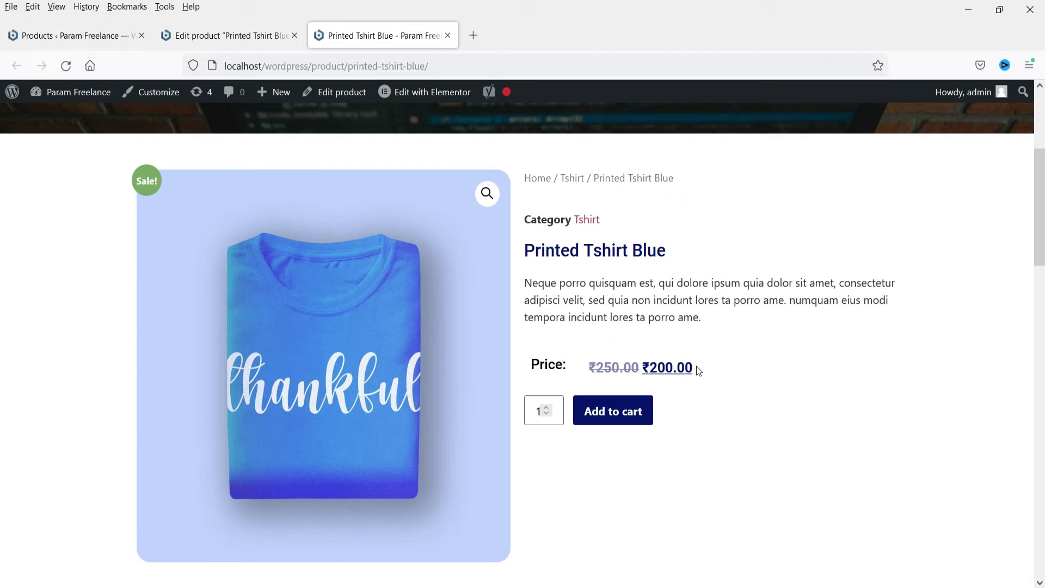
pyautogui.click(210, 35)
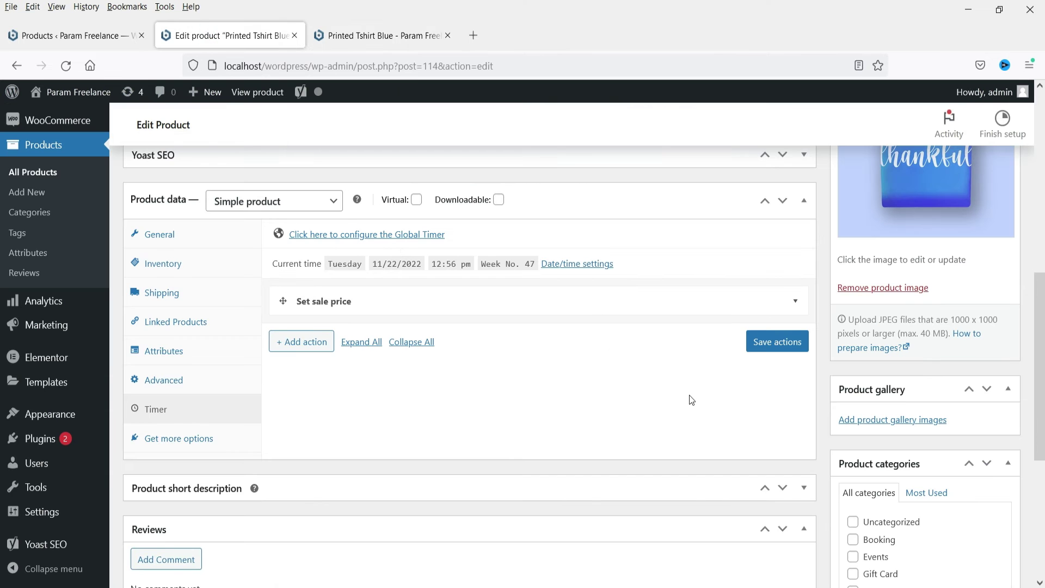
# - Expand the Set sale price action and change its time condition to Multiple dates
pyautogui.click(471, 306)
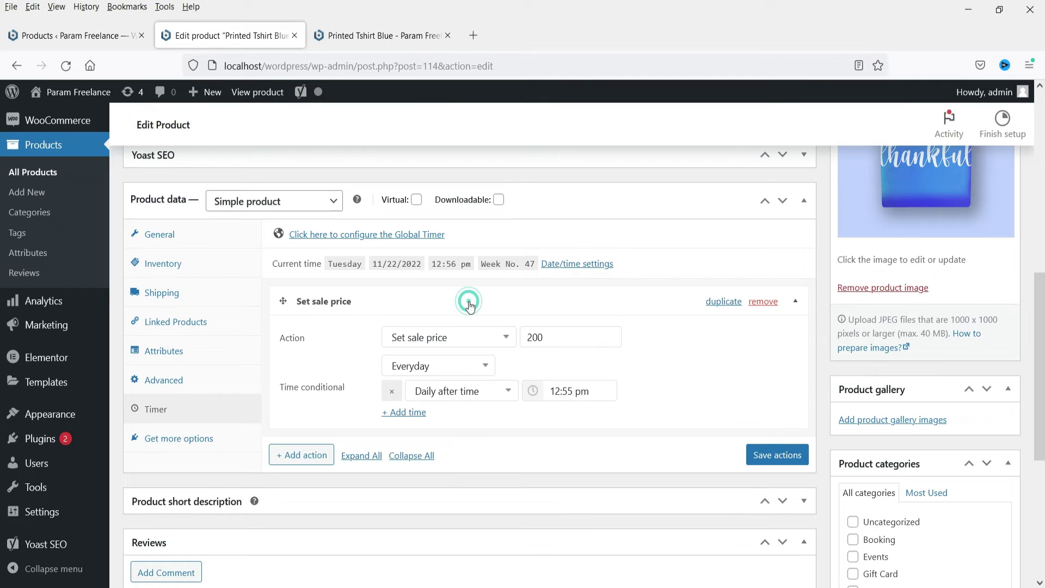
pyautogui.click(449, 375)
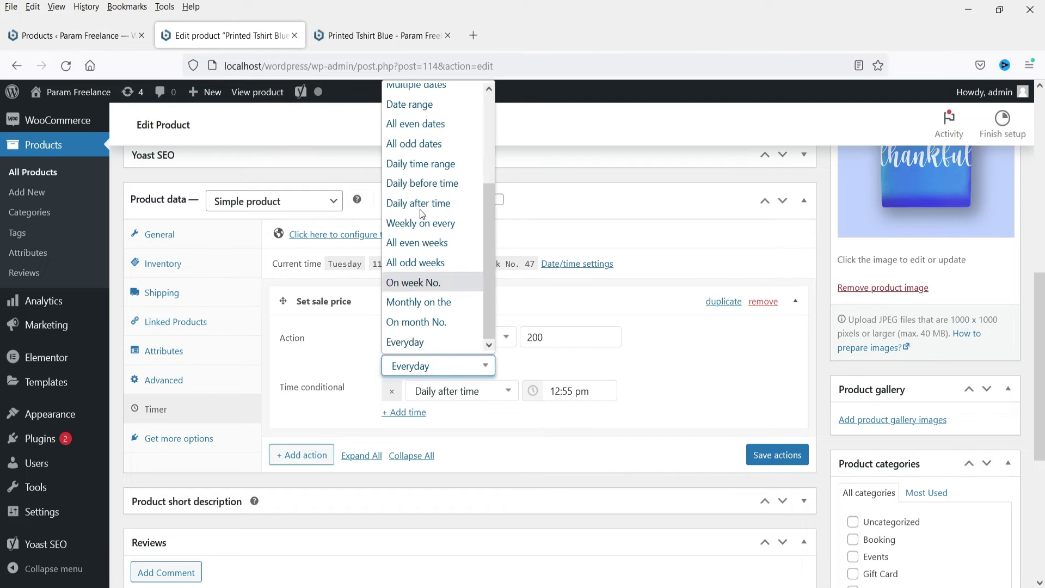
pyautogui.click(439, 124)
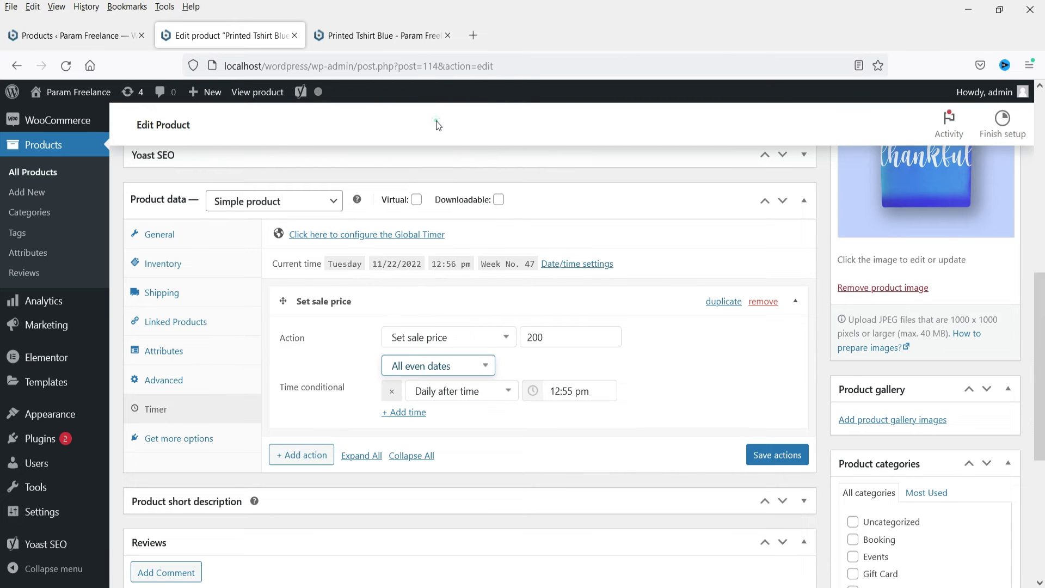
pyautogui.click(430, 376)
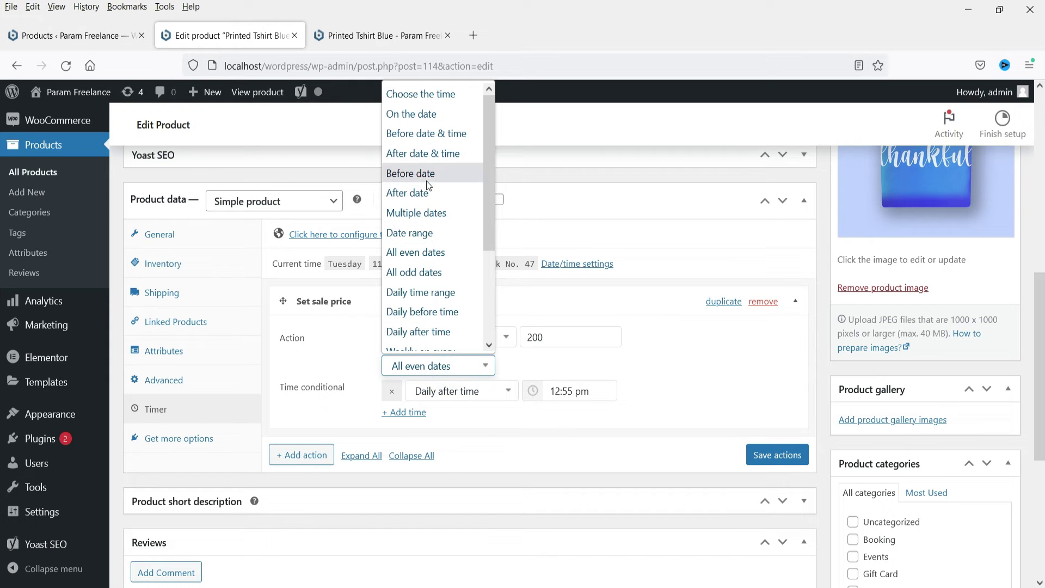
pyautogui.click(434, 212)
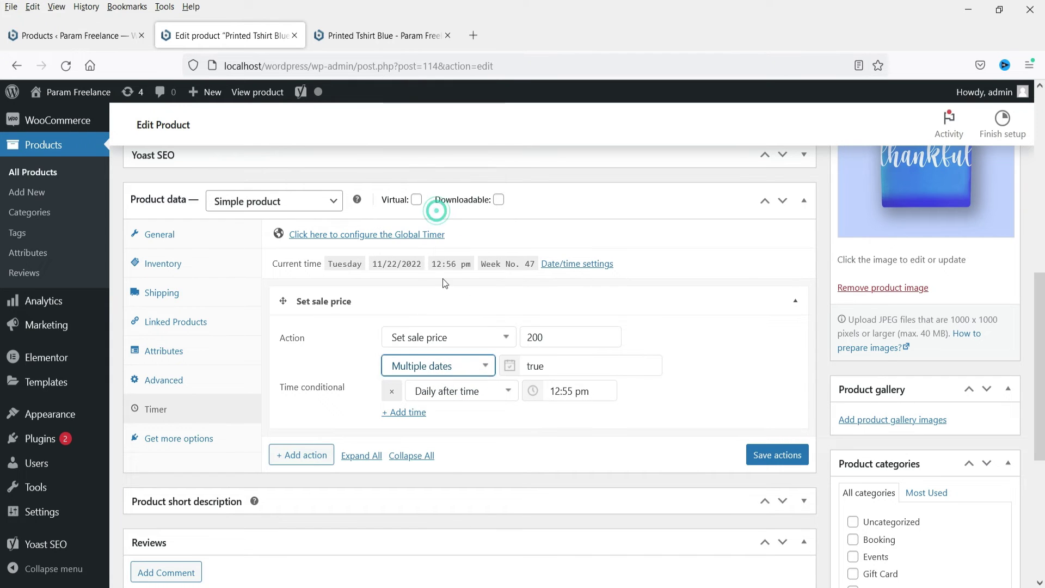
# - Pick November 9, 17, 21, 23 and 30 as sale dates and remove the daily time rule
pyautogui.click(552, 375)
pyautogui.click(585, 478)
pyautogui.click(608, 496)
pyautogui.click(583, 520)
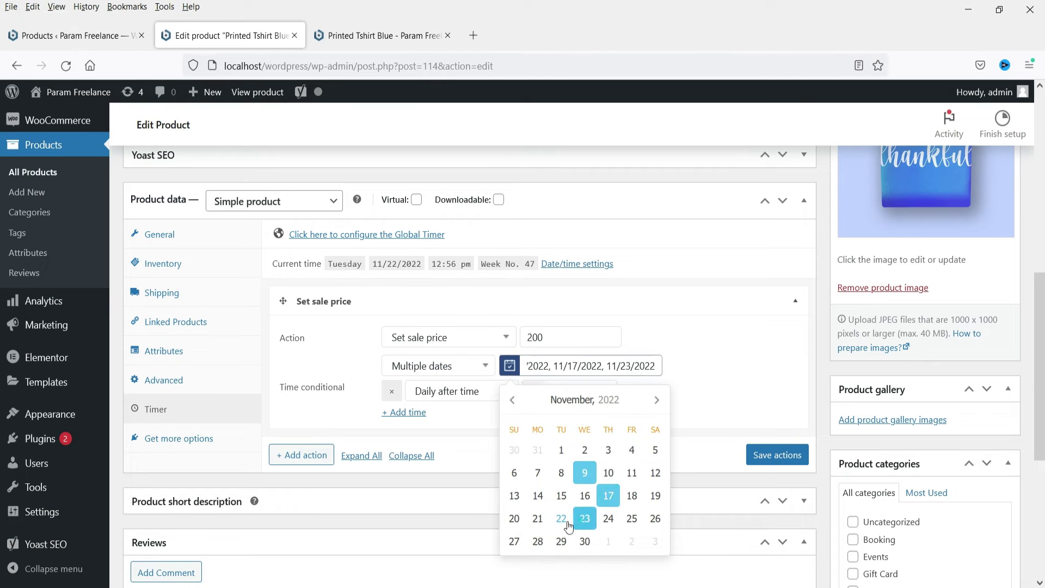
pyautogui.click(538, 520)
pyautogui.click(585, 542)
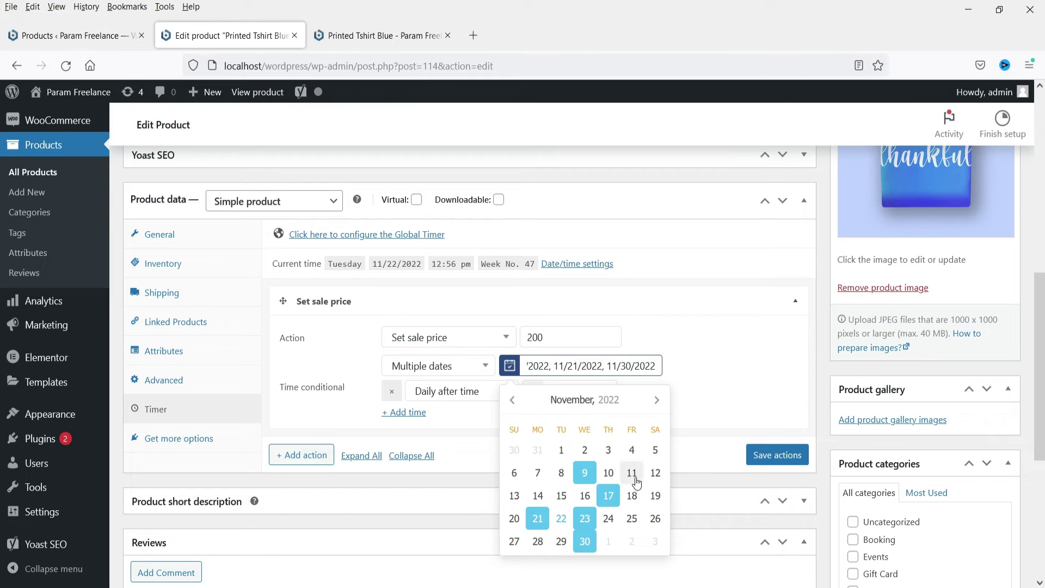
pyautogui.click(716, 375)
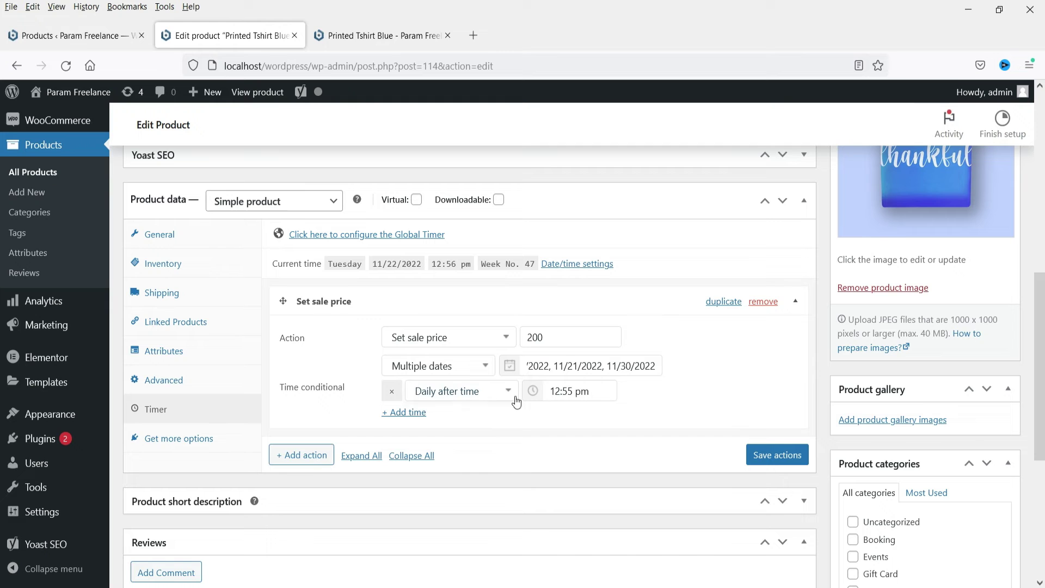
pyautogui.click(396, 390)
pyautogui.click(584, 366)
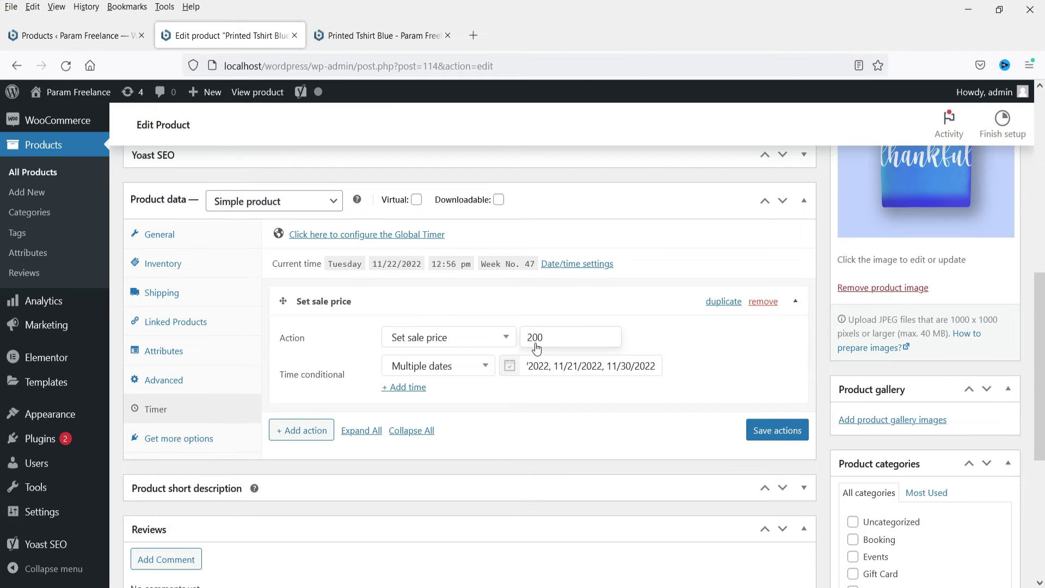
# - Switch the condition back to On the date and set it to 11/23/2022
pyautogui.click(479, 366)
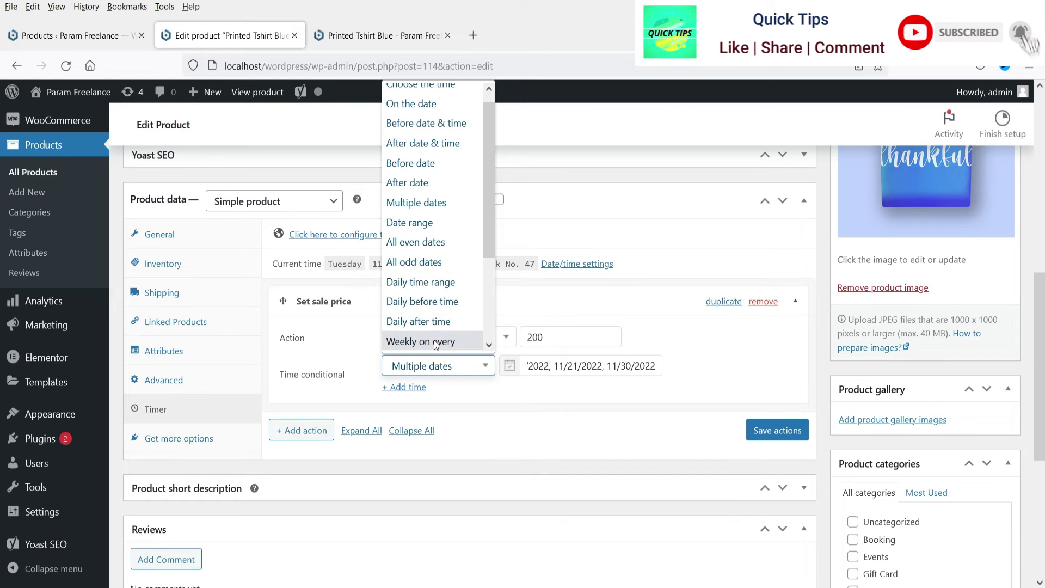
pyautogui.scroll(-2, 441, 321)
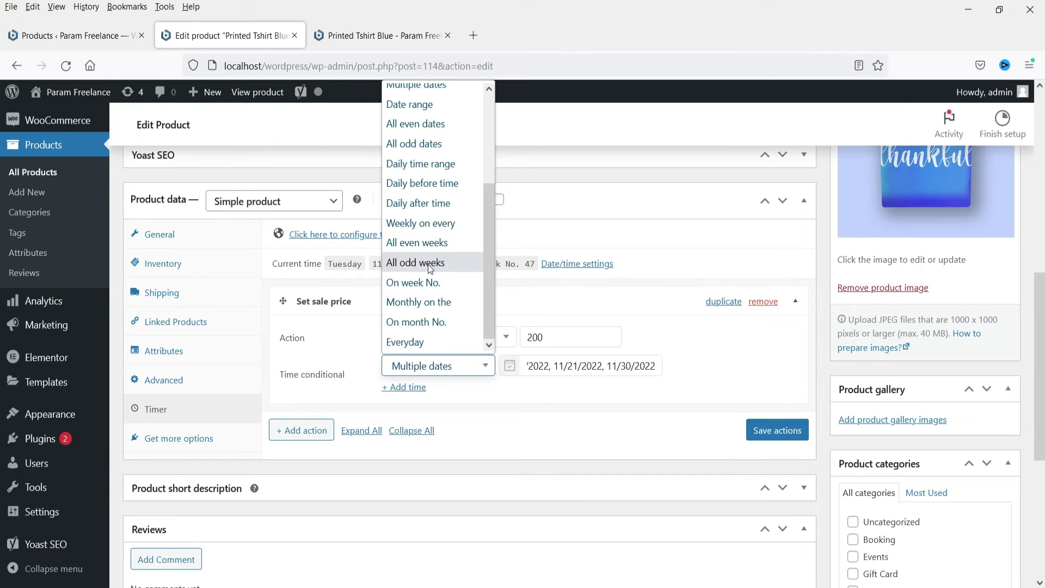
pyautogui.scroll(3, 424, 257)
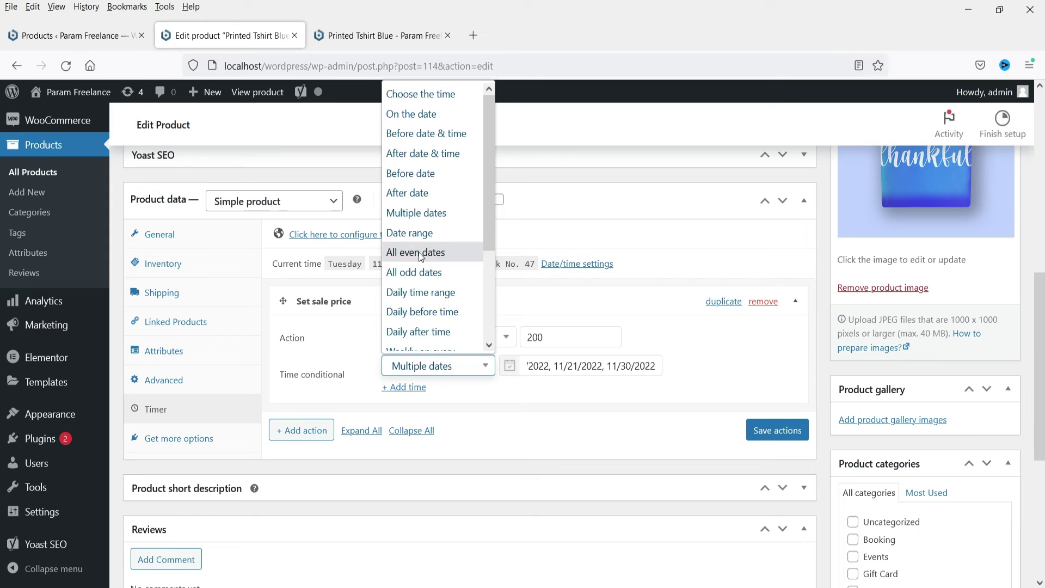
pyautogui.click(433, 117)
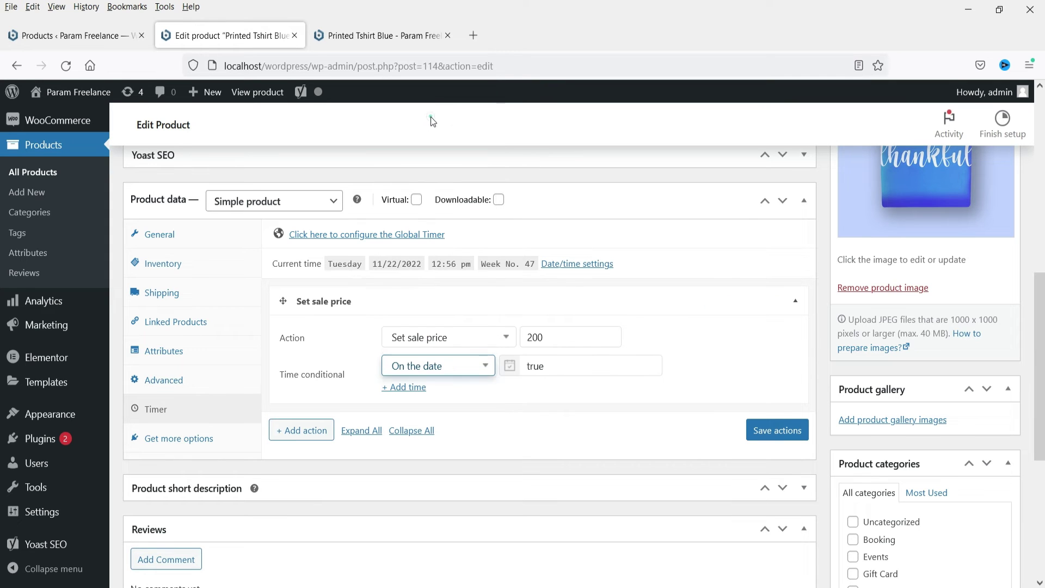
pyautogui.click(537, 366)
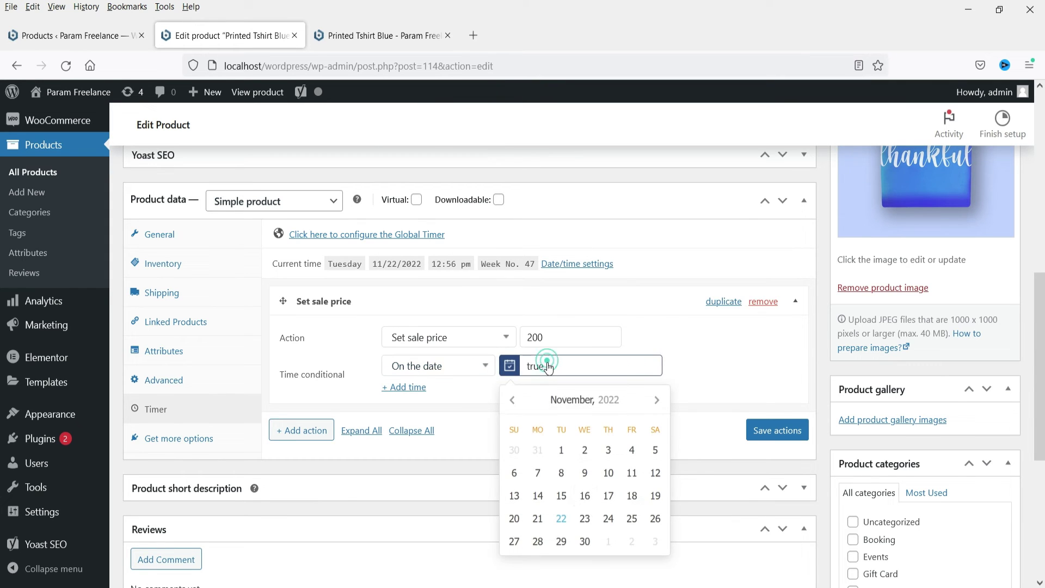
pyautogui.click(590, 519)
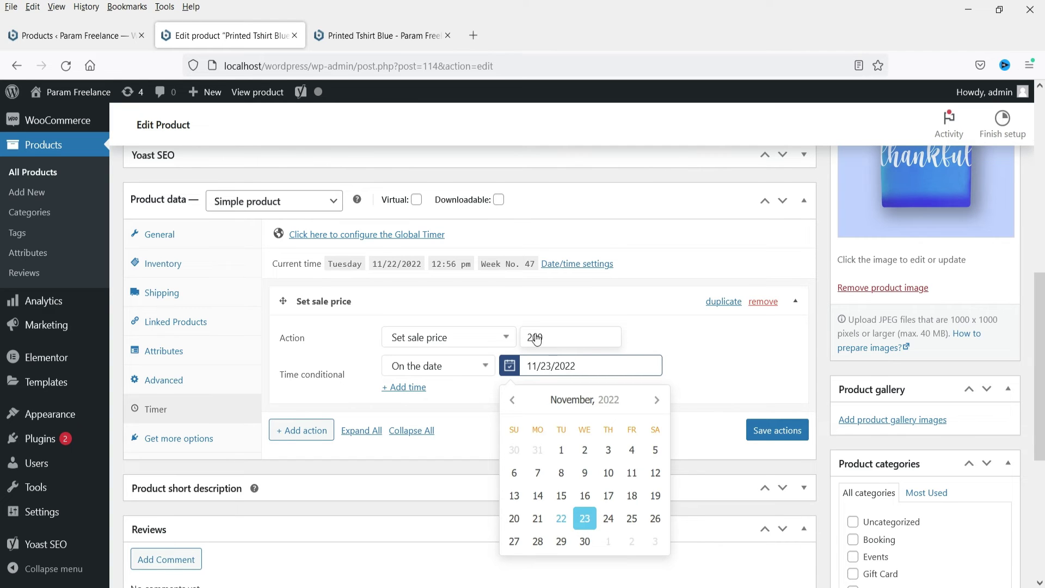
pyautogui.click(503, 338)
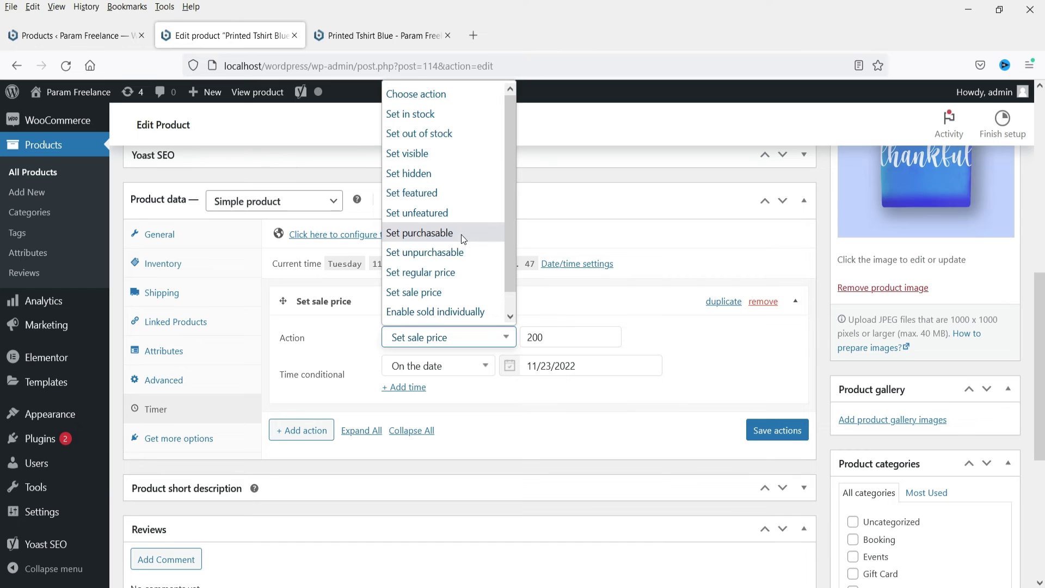
# - Change the timer action from Set sale price to Set out of stock
pyautogui.click(462, 273)
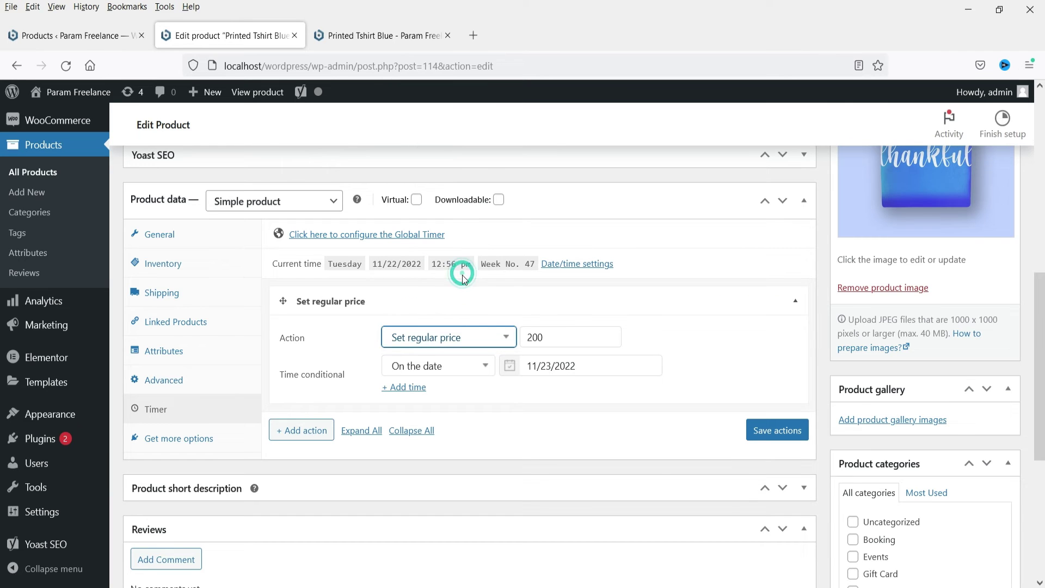
pyautogui.click(456, 337)
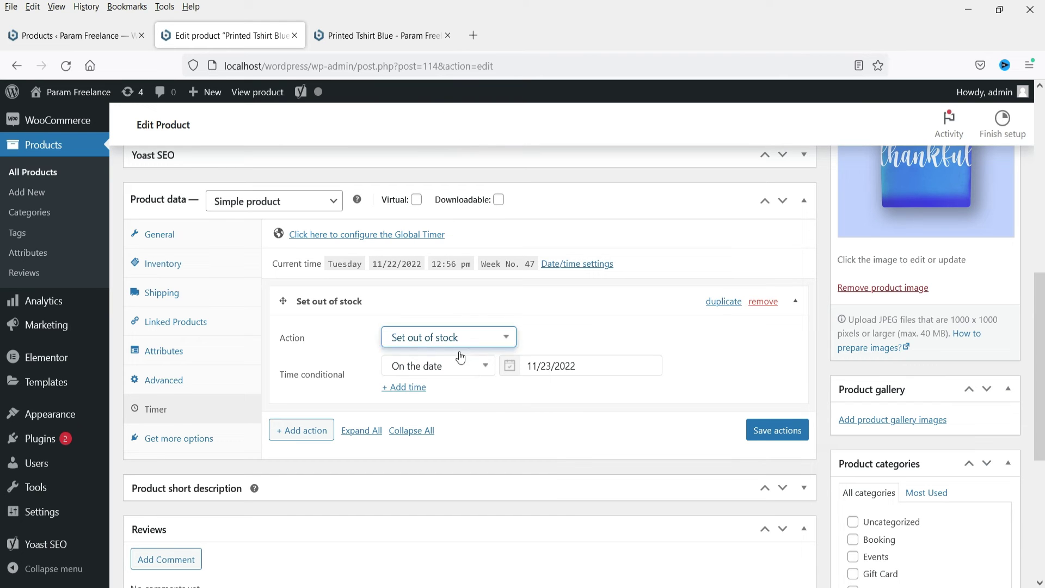
pyautogui.click(461, 375)
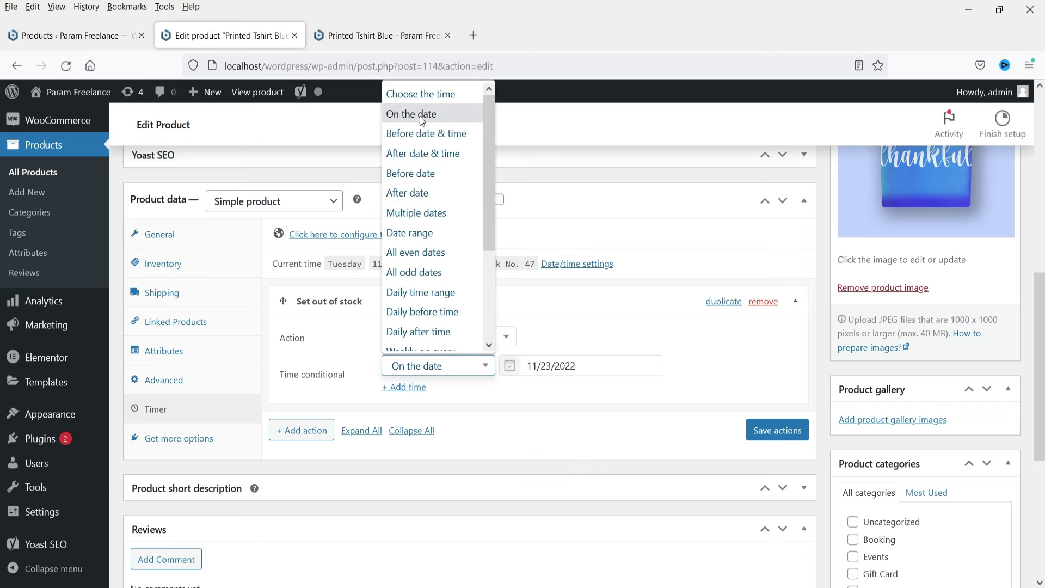
# - Replace the date with a Daily after time 12:58 pm rule and save the actions
pyautogui.click(432, 103)
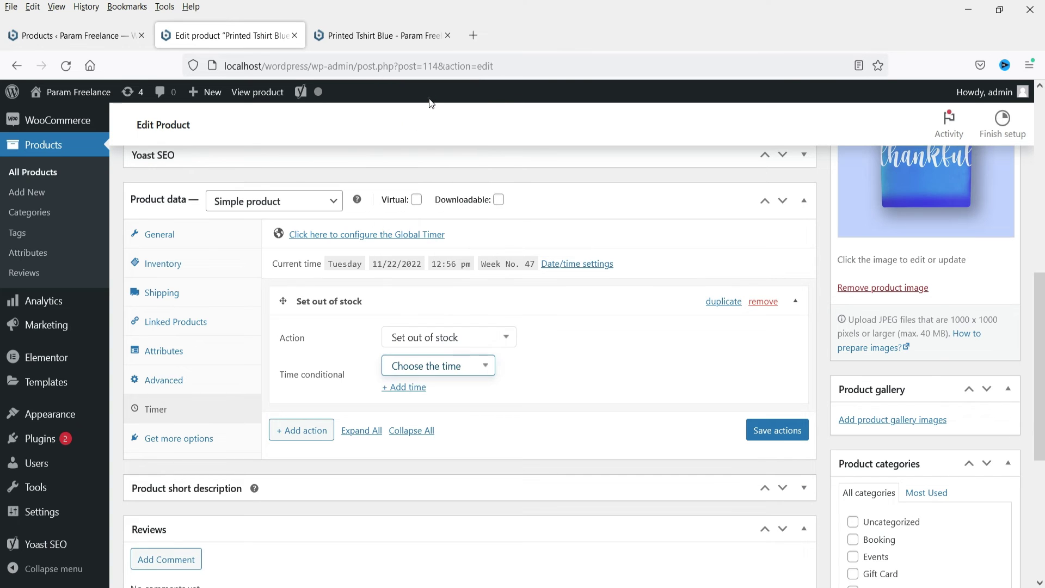
pyautogui.click(413, 390)
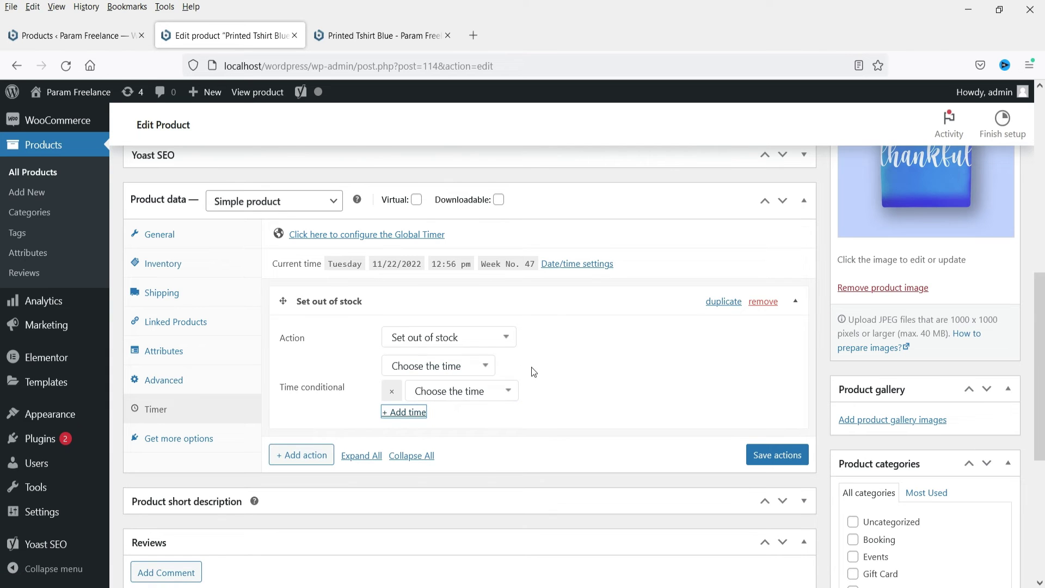
pyautogui.click(485, 397)
pyautogui.click(590, 391)
pyautogui.click(459, 391)
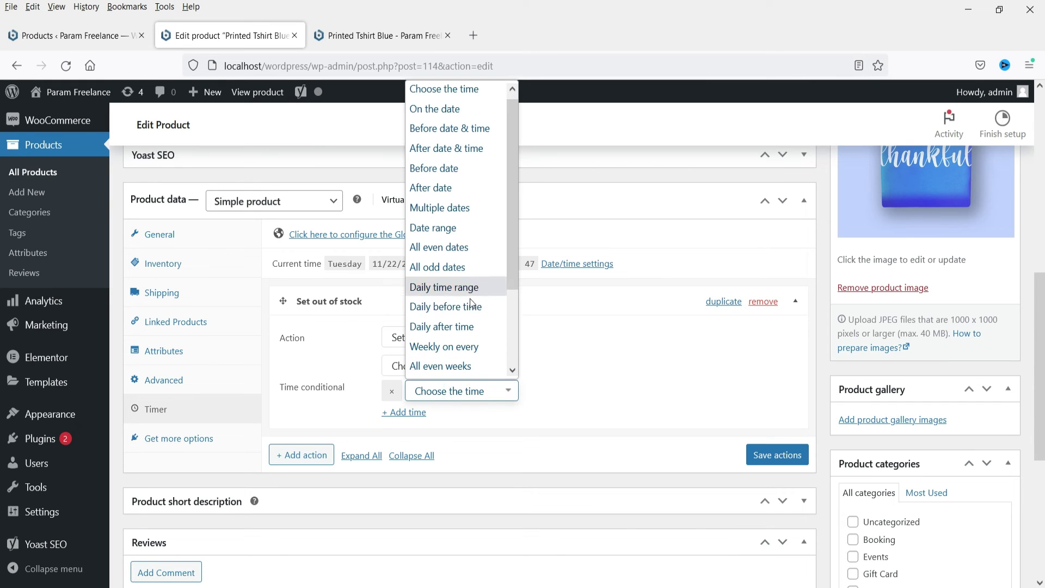
pyautogui.click(470, 327)
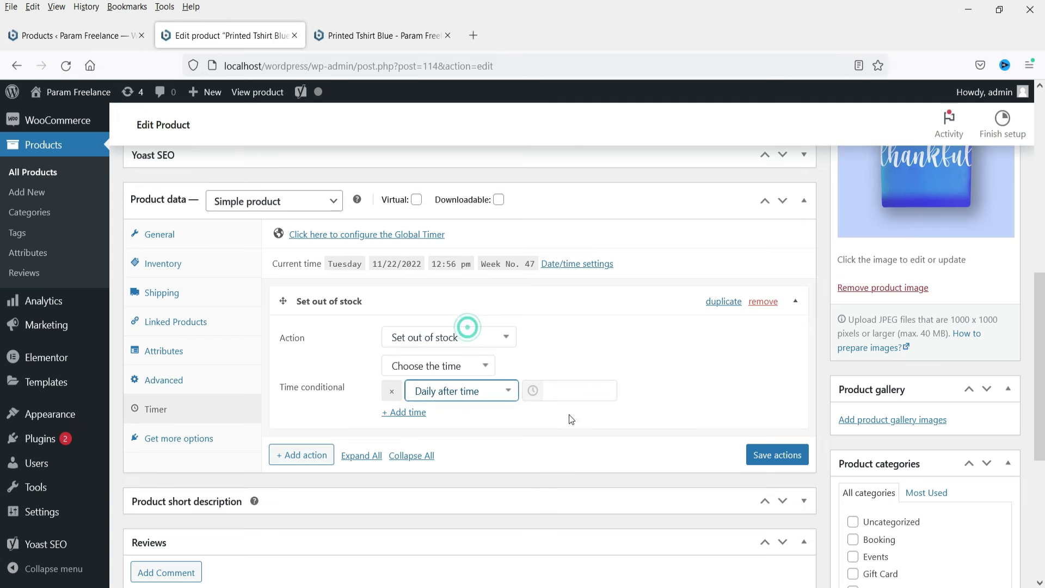
pyautogui.click(562, 391)
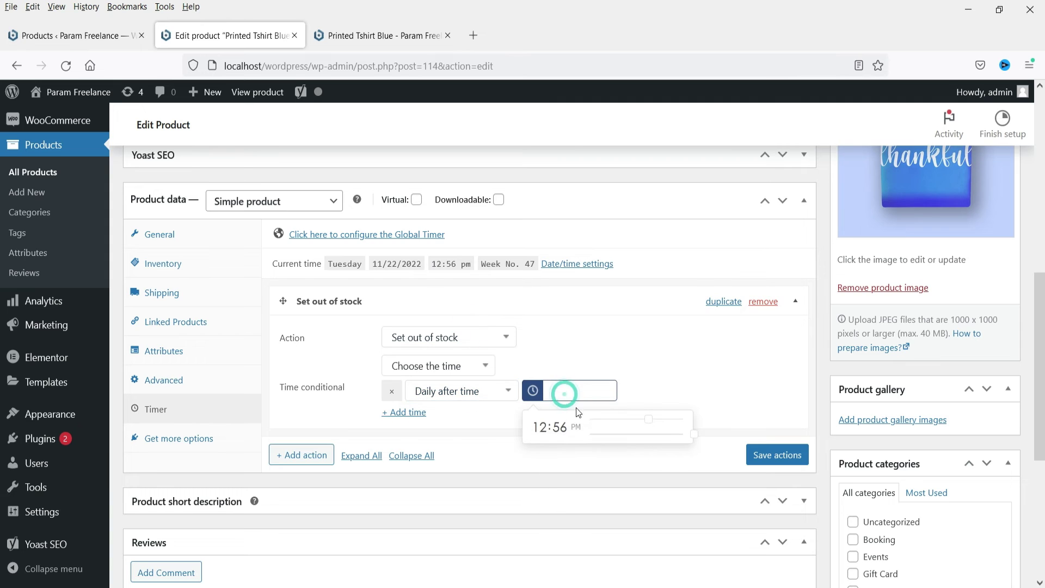
pyautogui.click(694, 434)
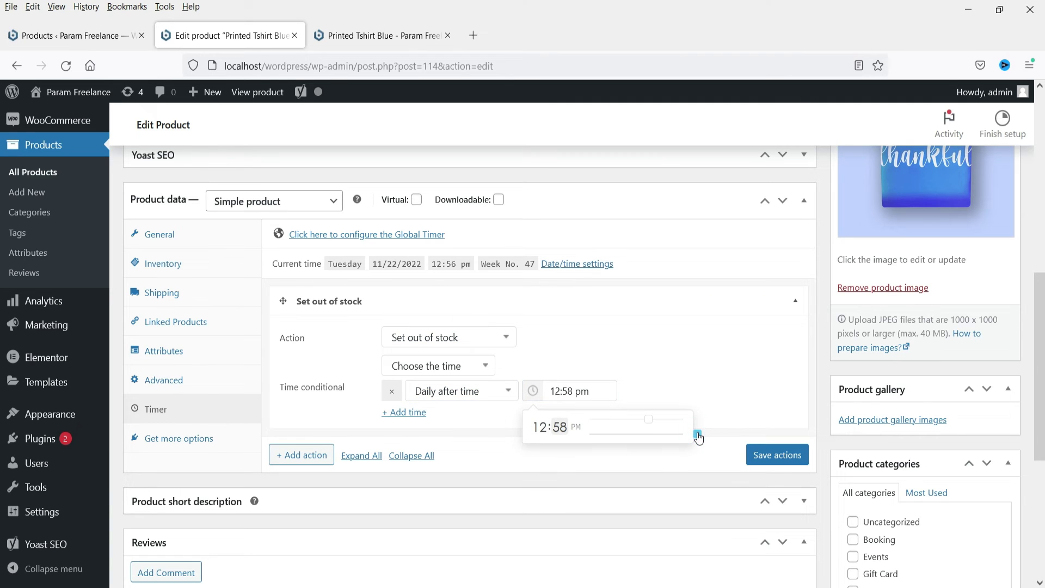
pyautogui.click(772, 458)
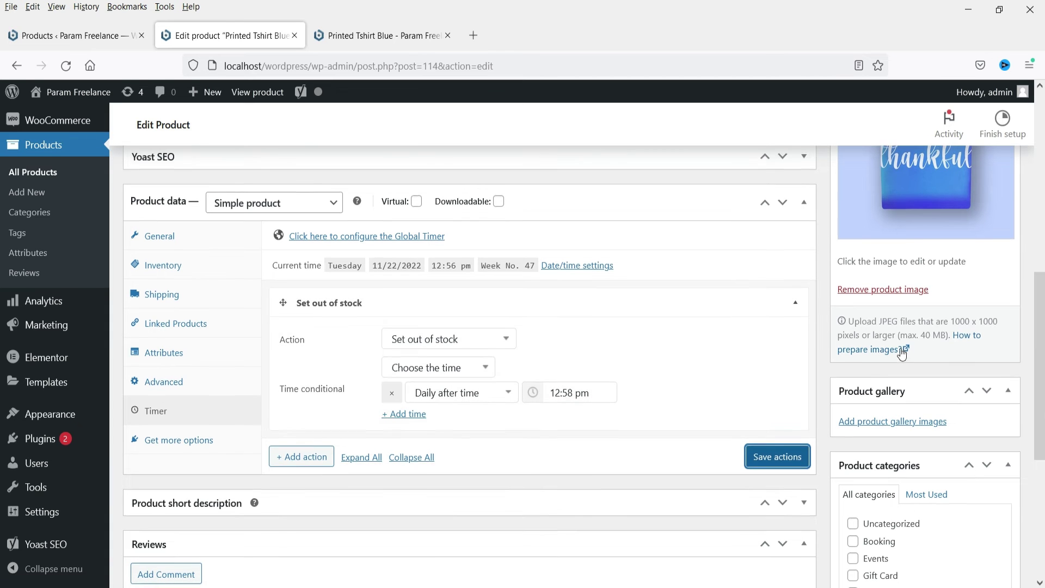
pyautogui.scroll(4, 1005, 238)
# - Update the product and confirm the Set out of stock action persists after reloading the editor
pyautogui.click(990, 211)
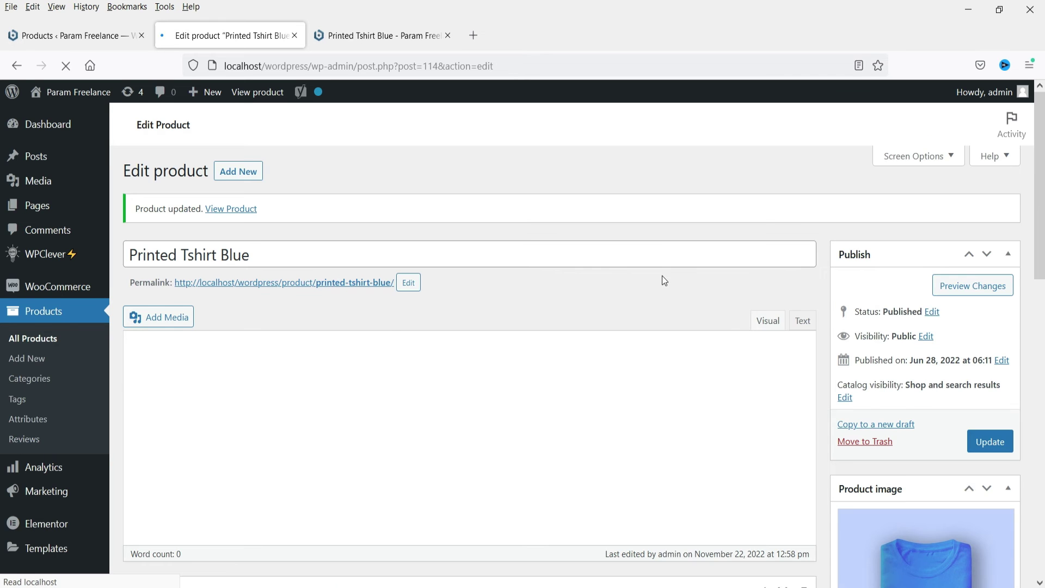
pyautogui.scroll(-3, 662, 275)
pyautogui.scroll(-4, 657, 276)
pyautogui.click(169, 534)
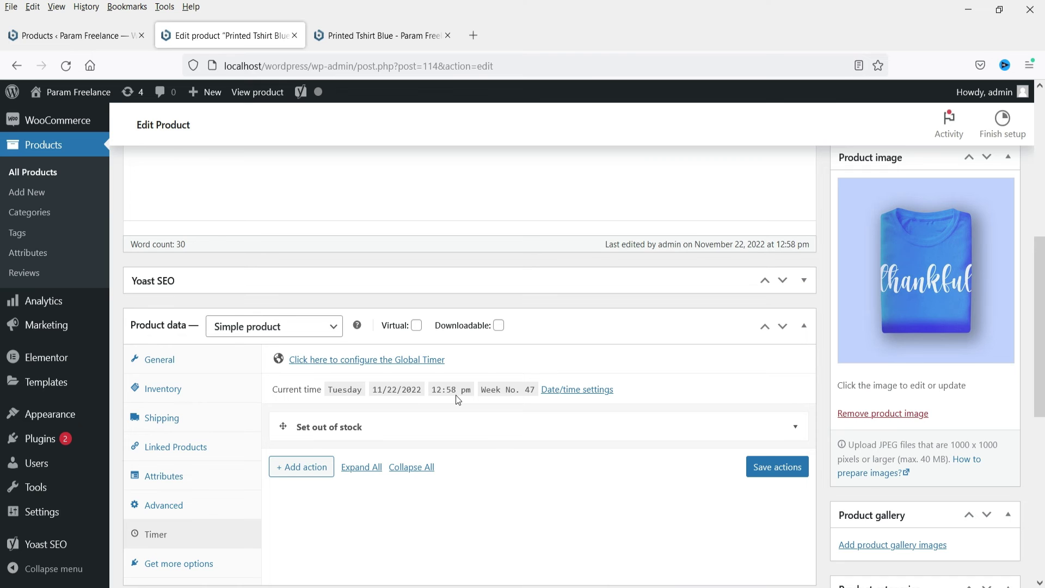
pyautogui.click(446, 428)
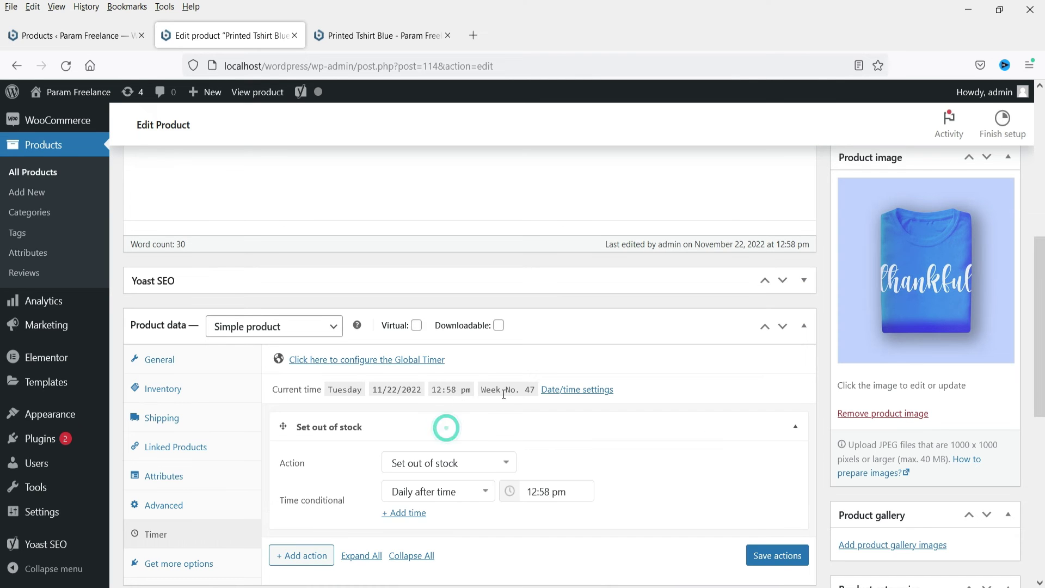
pyautogui.scroll(-1, 509, 425)
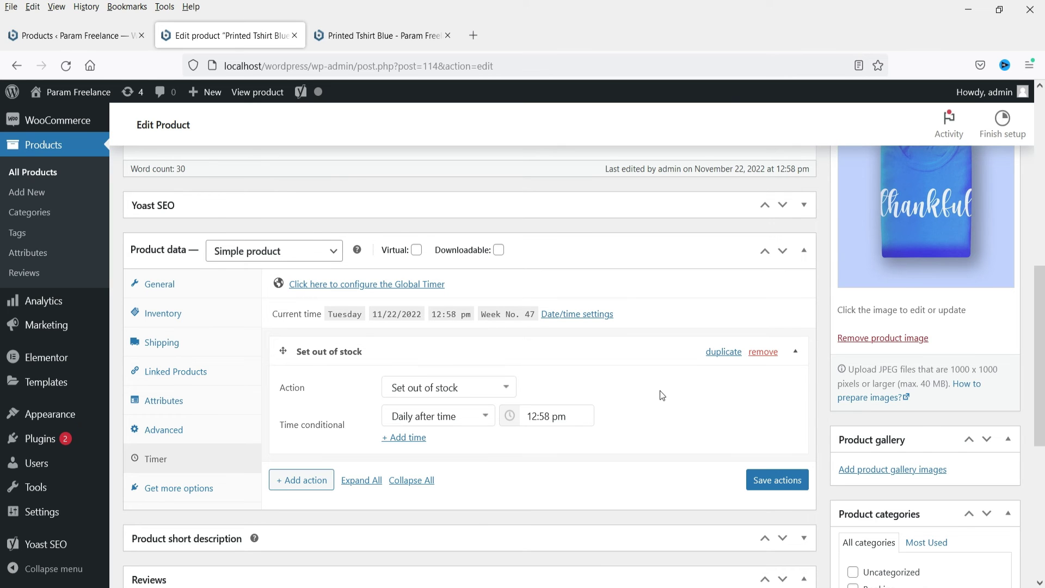
pyautogui.click(66, 65)
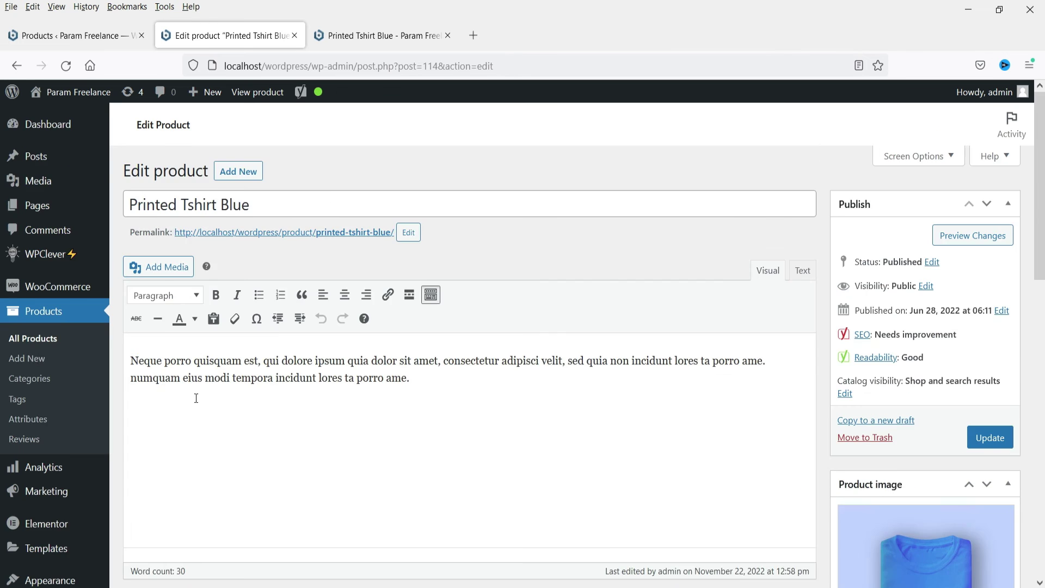
pyautogui.click(174, 404)
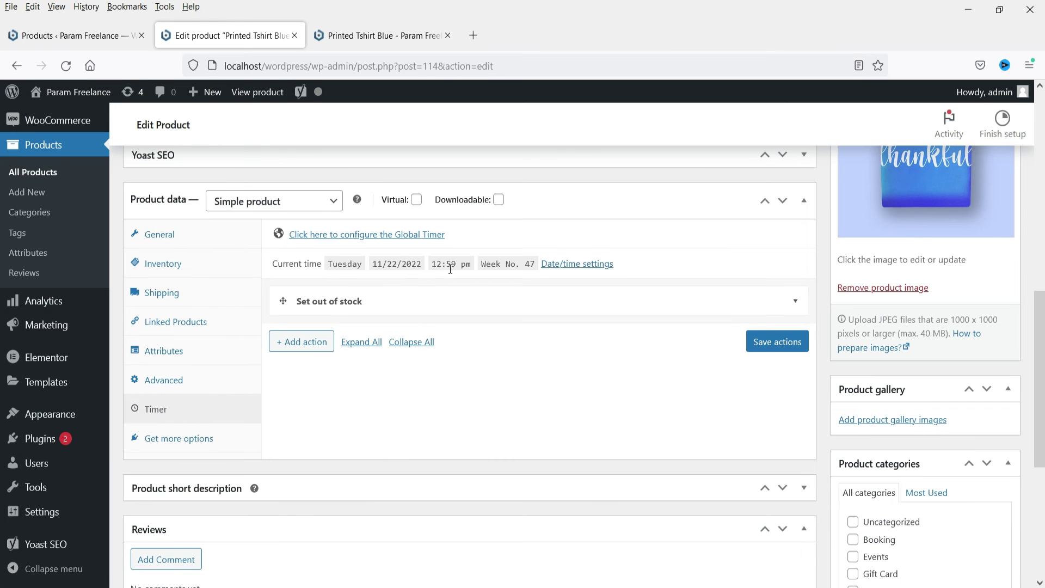
# - Reload the storefront page to confirm Out of stock at ₹250.00, then return to the editor
pyautogui.click(351, 33)
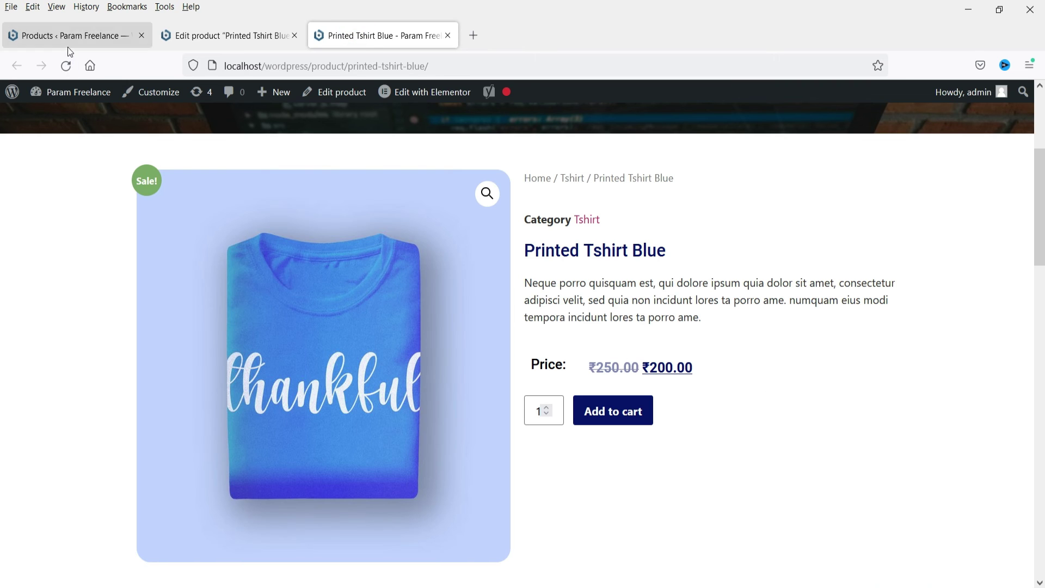
pyautogui.click(67, 64)
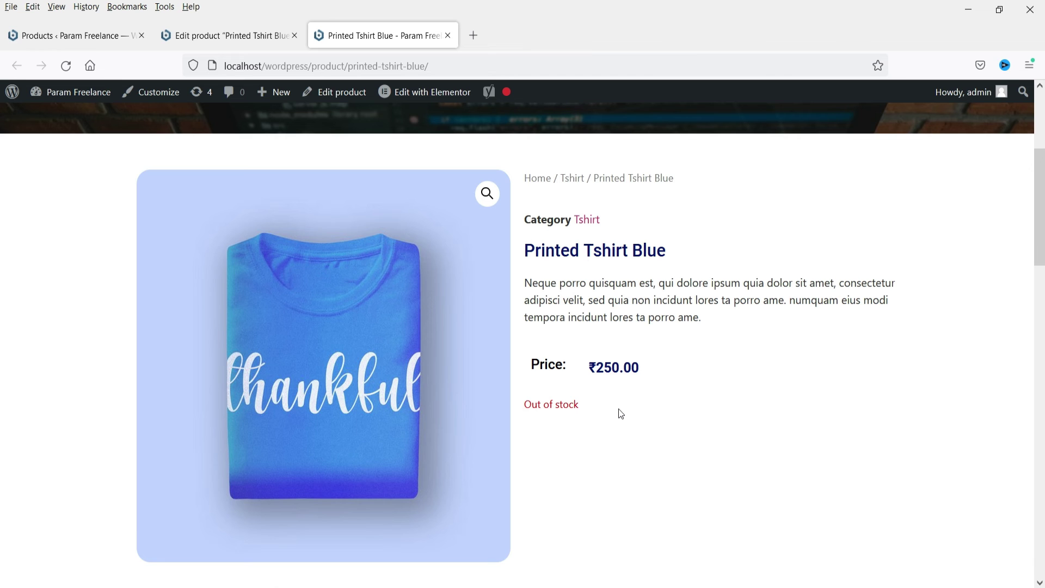
pyautogui.click(259, 40)
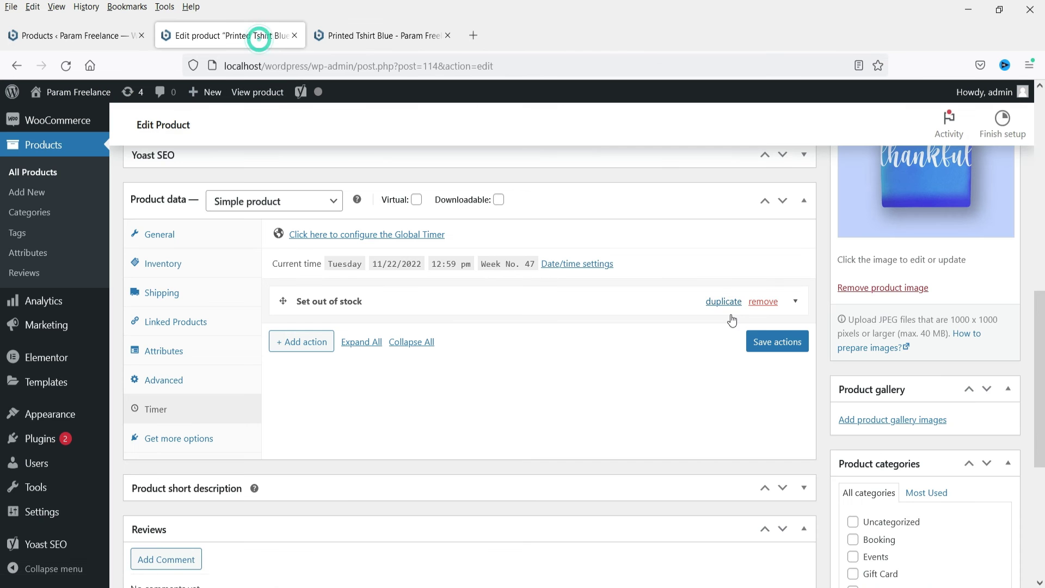
# - Expand the Set out of stock action and review its Action list without changing it
pyautogui.click(452, 302)
pyautogui.click(445, 336)
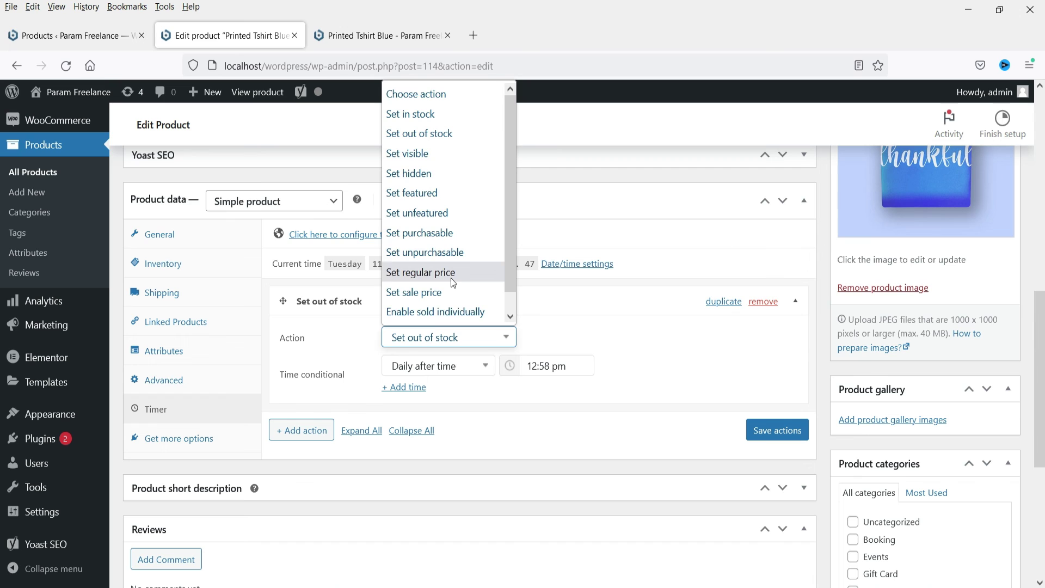
pyautogui.scroll(-1, 463, 294)
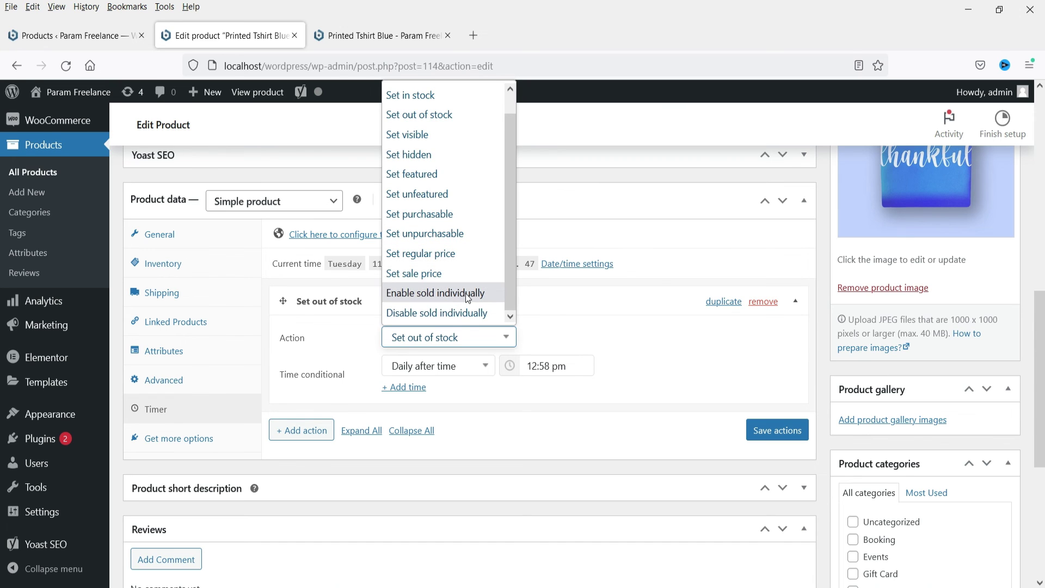
pyautogui.click(518, 397)
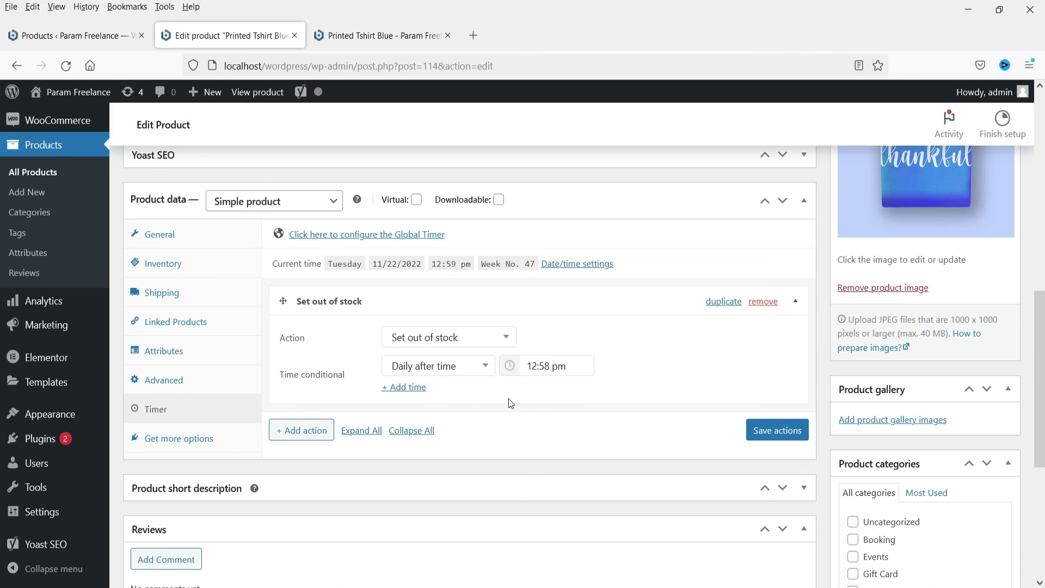
pyautogui.click(291, 433)
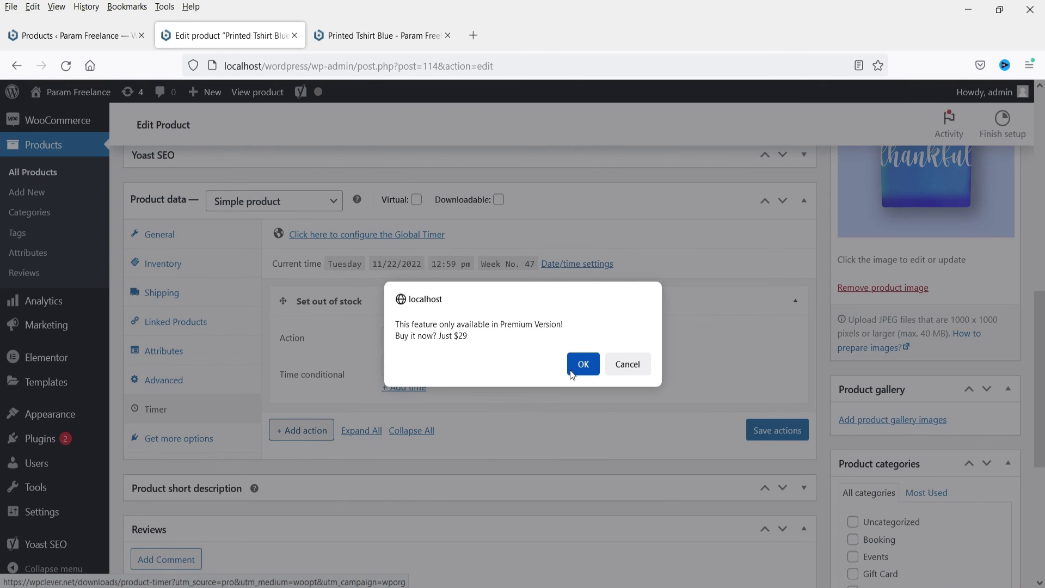
pyautogui.click(571, 371)
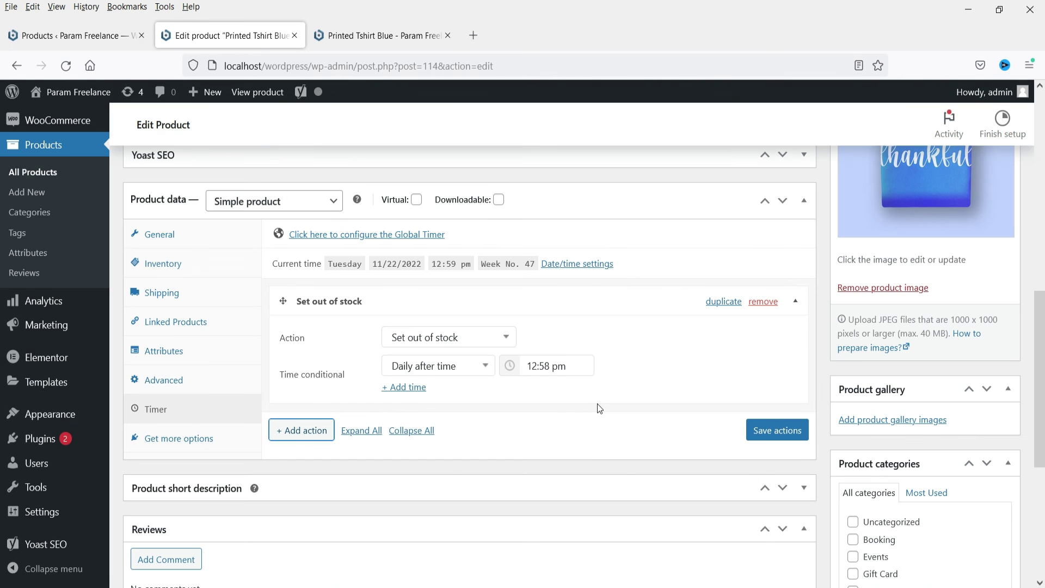